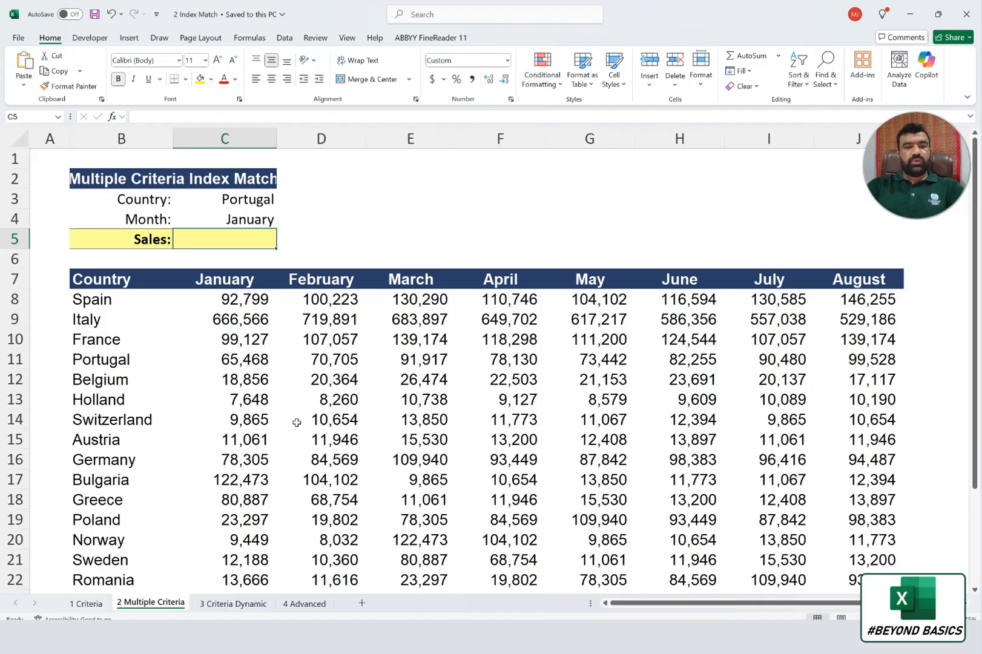
Begin an INDEX formula in cell E4 with the sales figures C8:J27 as its array
key("Up")
key("Right")
key("Right")
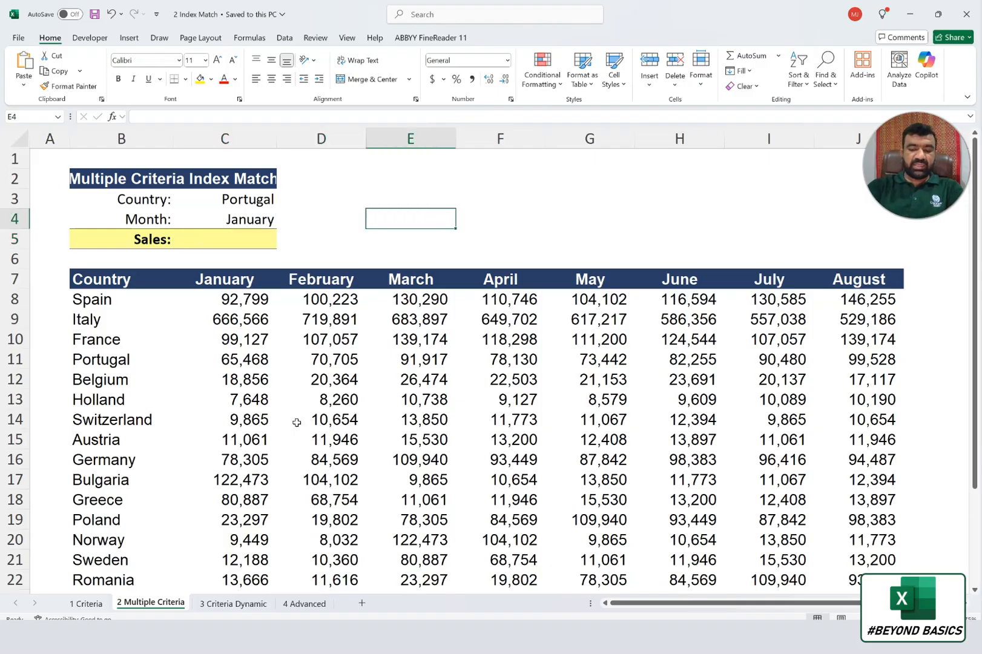
type("=inde")
key("Tab")
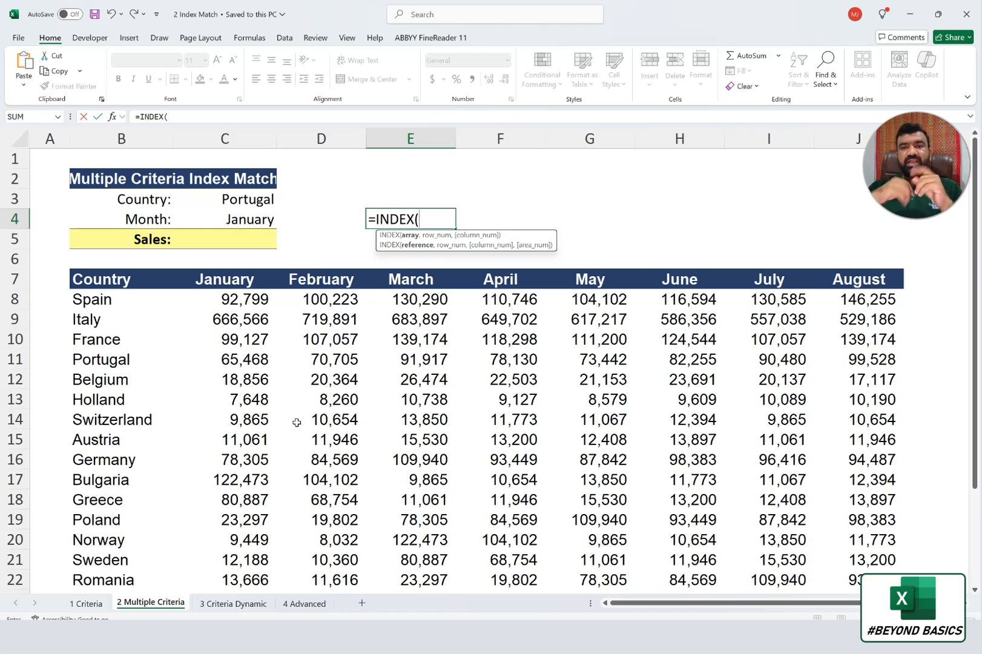
left_click(231, 304)
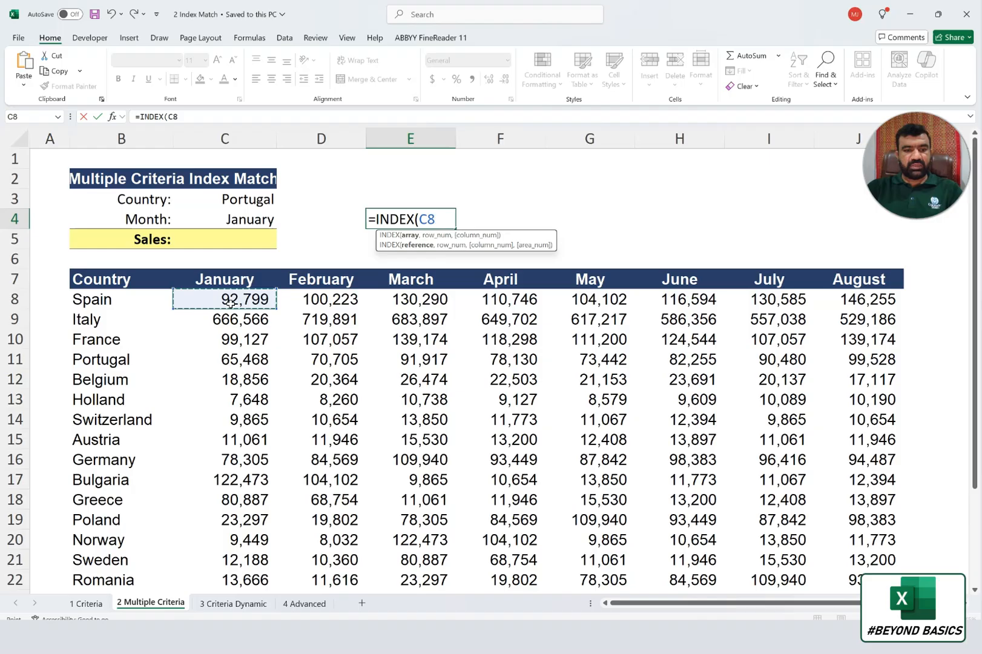
key("ctrl+shift+Down")
key("shift+Right")
key("shift+Right")
key("shift+Right")
key("shift+Right")
key("shift+Right")
key("shift+Right")
key("shift+Right")
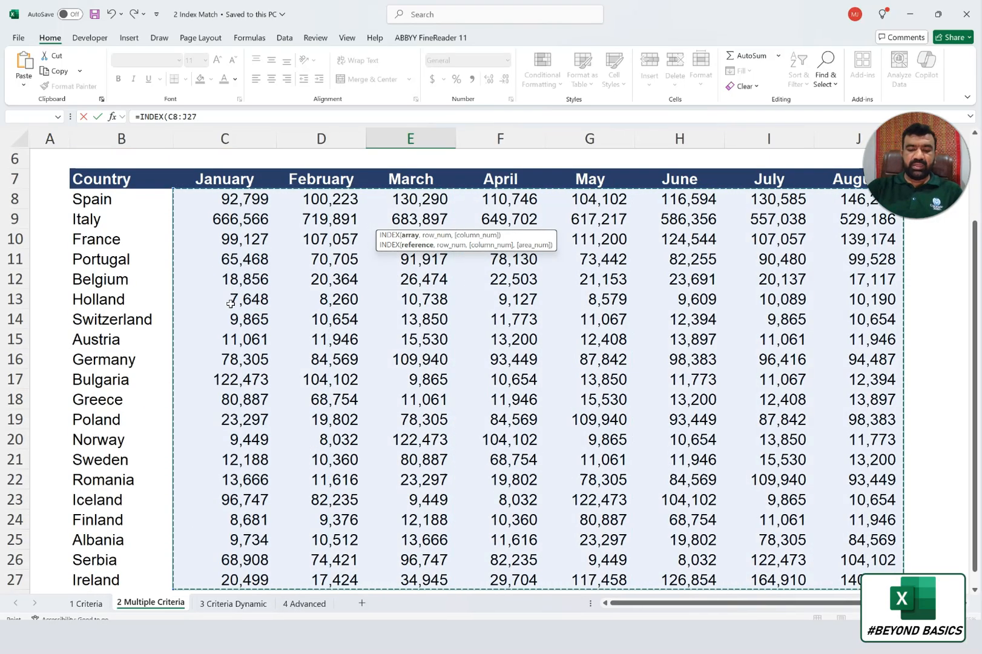
type(",")
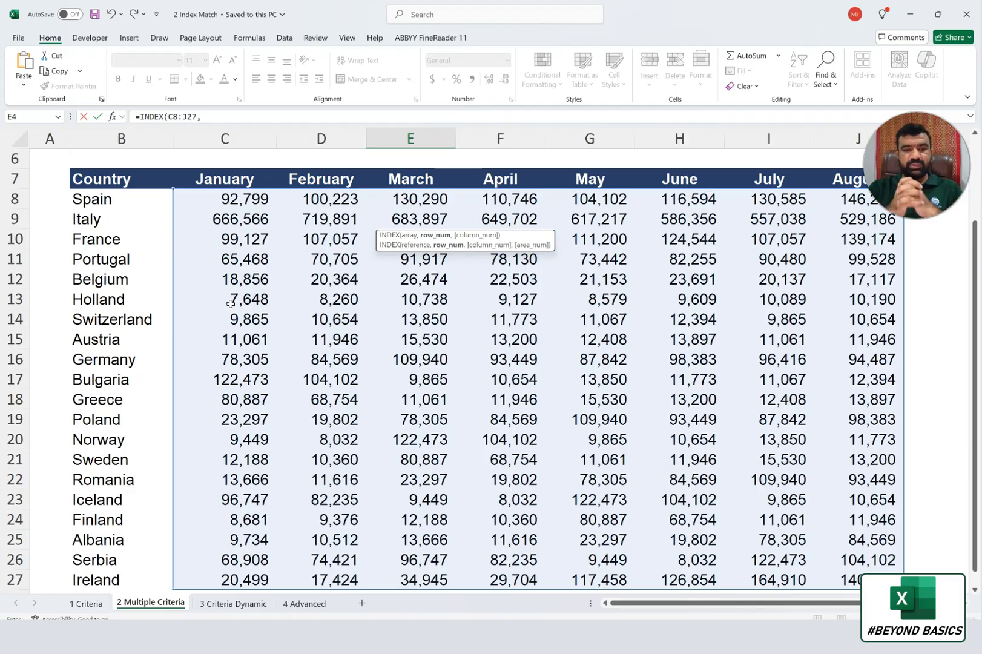
Complete the INDEX formula in E4 with D3 as the row number and D4 as the column number
scroll(231, 304, "up", 2)
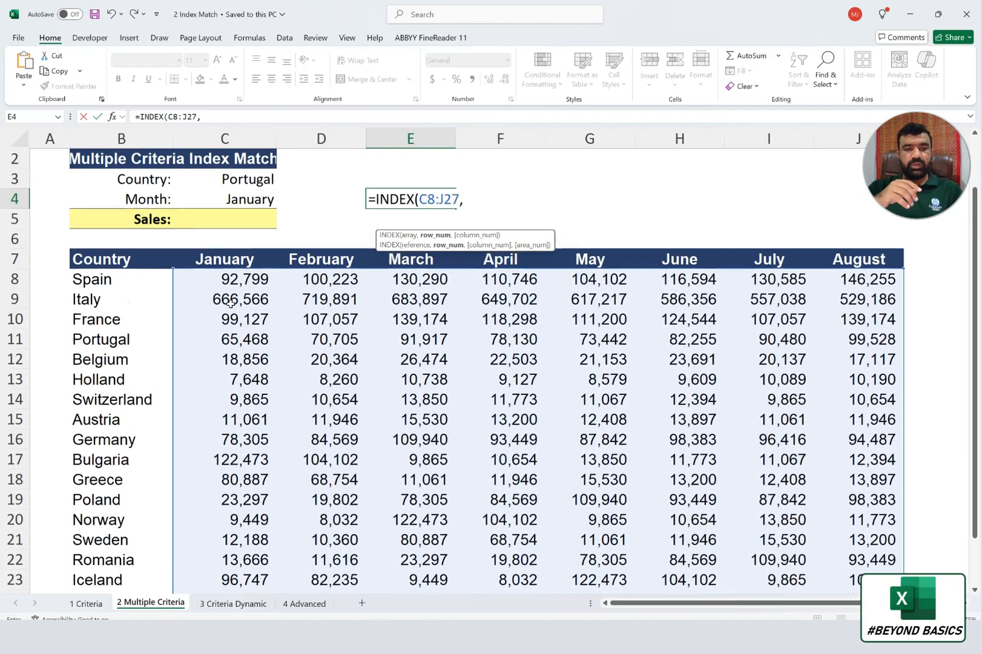
left_click(300, 183)
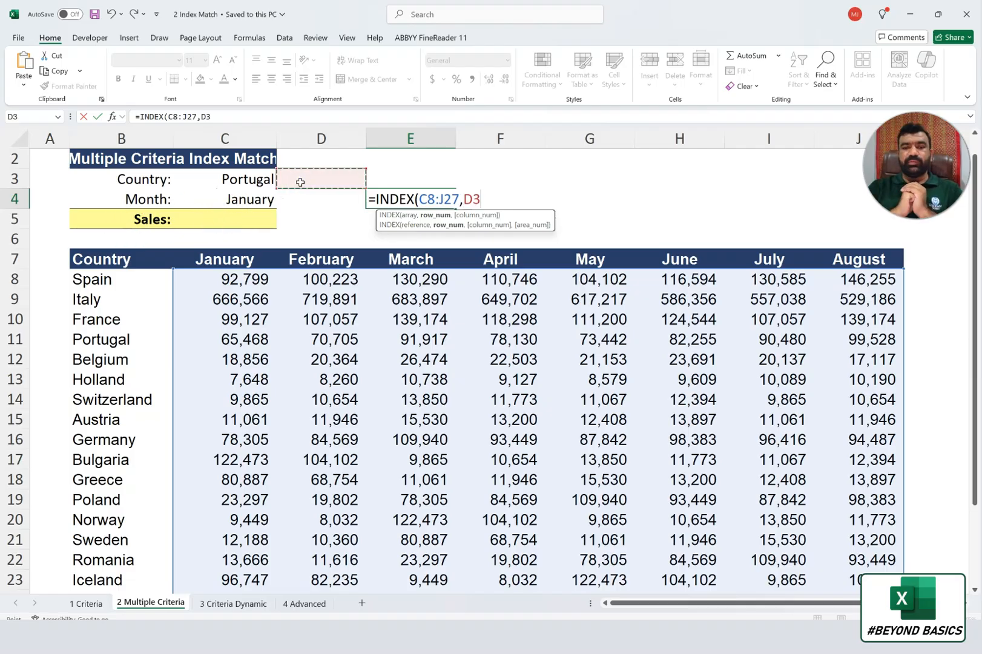
type(",")
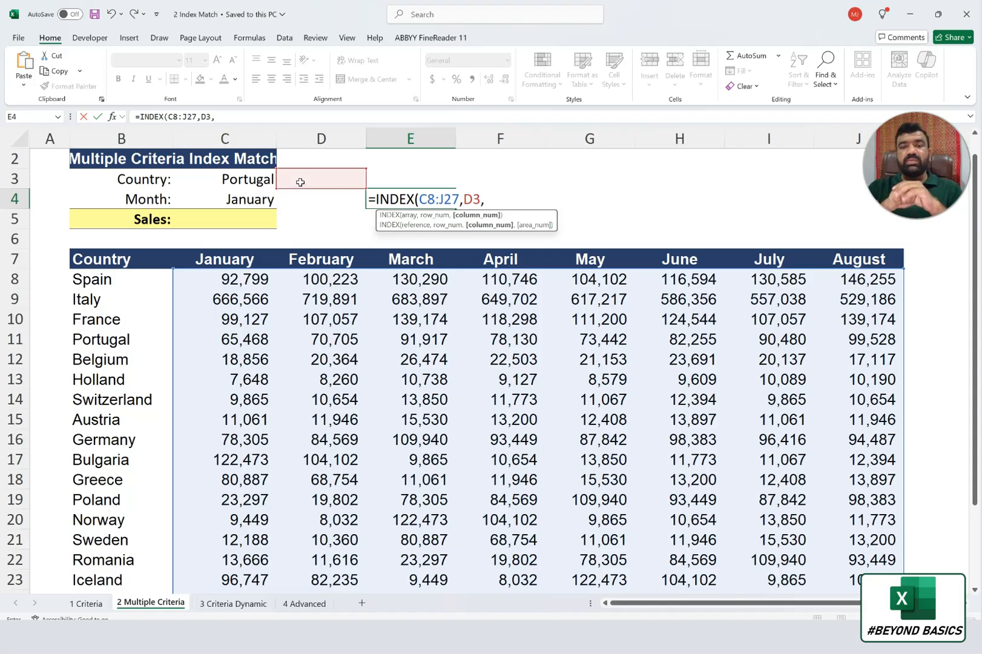
left_click(312, 197)
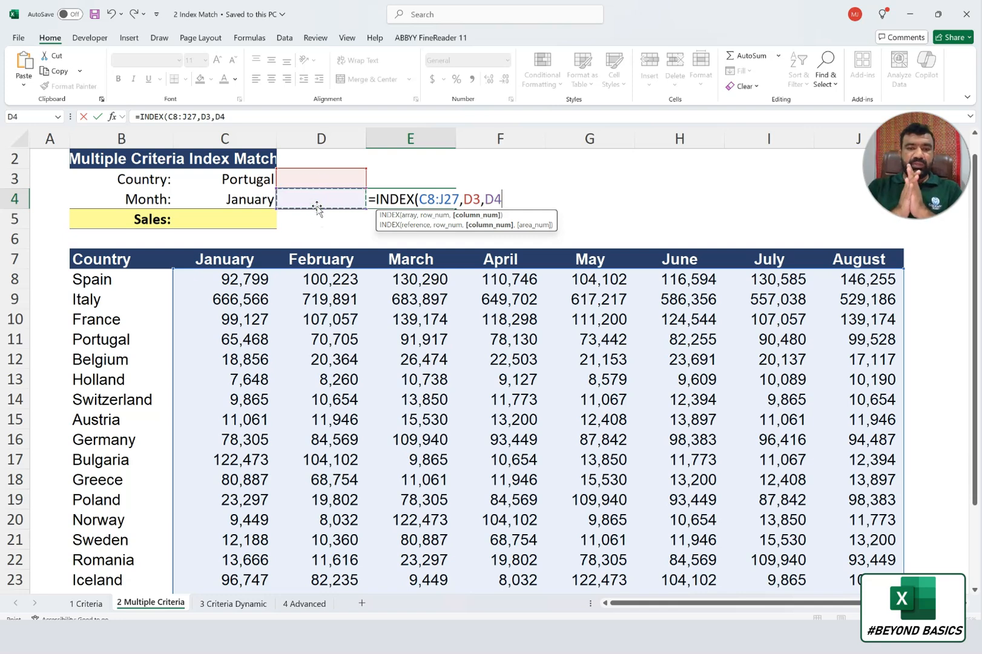
type(")")
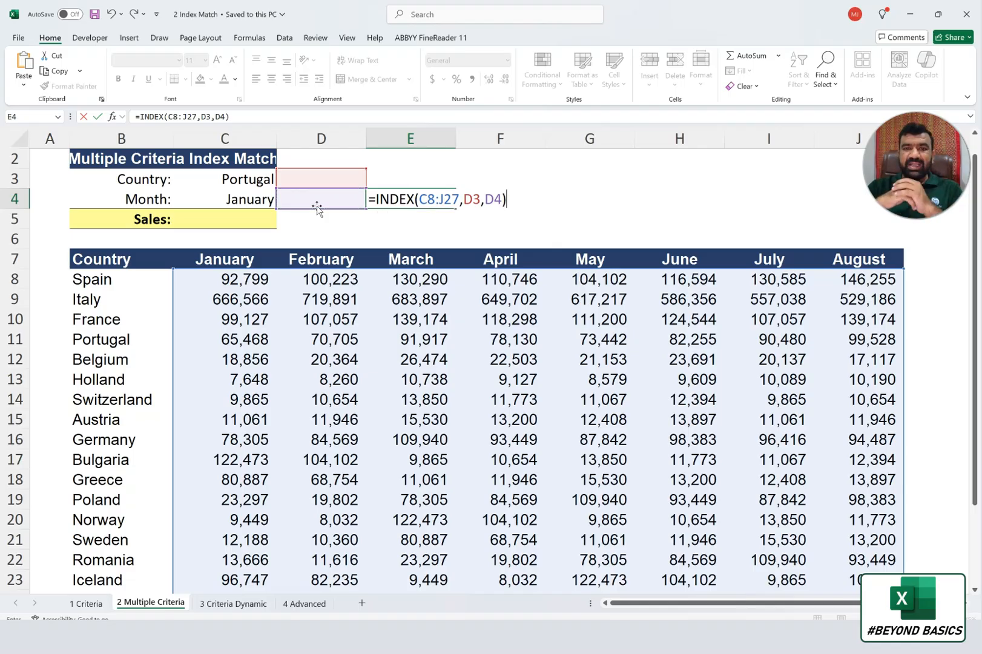
left_click(430, 201)
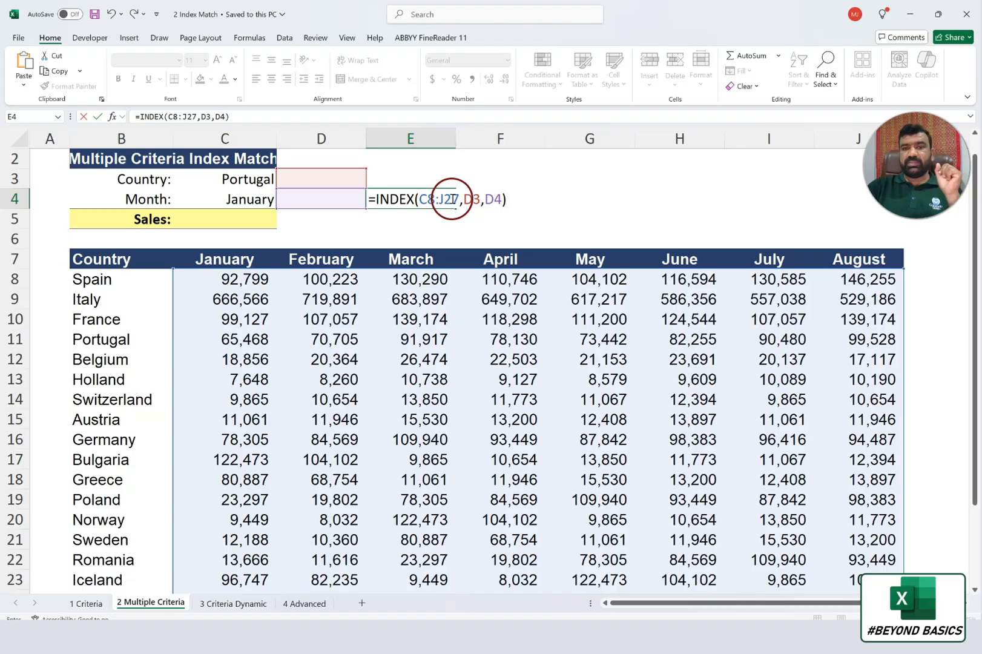
left_click_drag(421, 203, 457, 203)
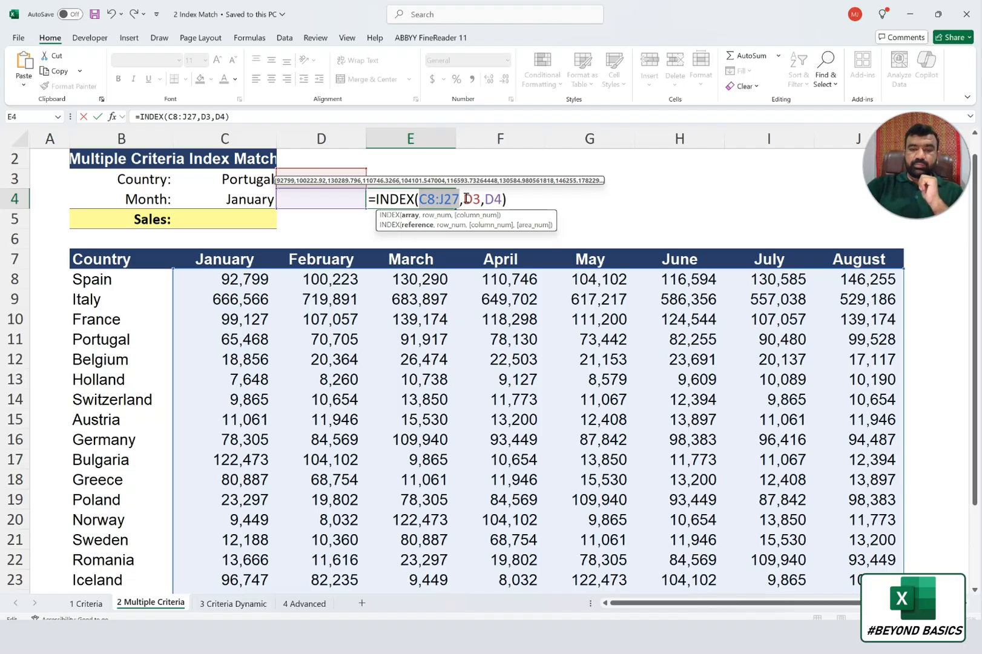
key("Return")
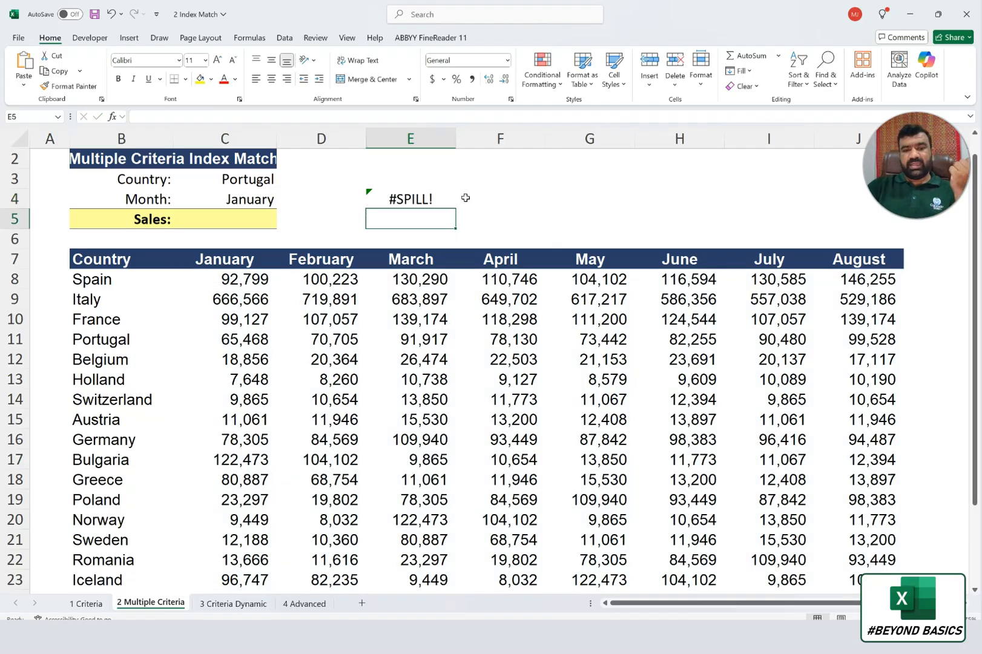
Enter 4 as the row number in D3 and 4 as the column number in D4
left_click(324, 180)
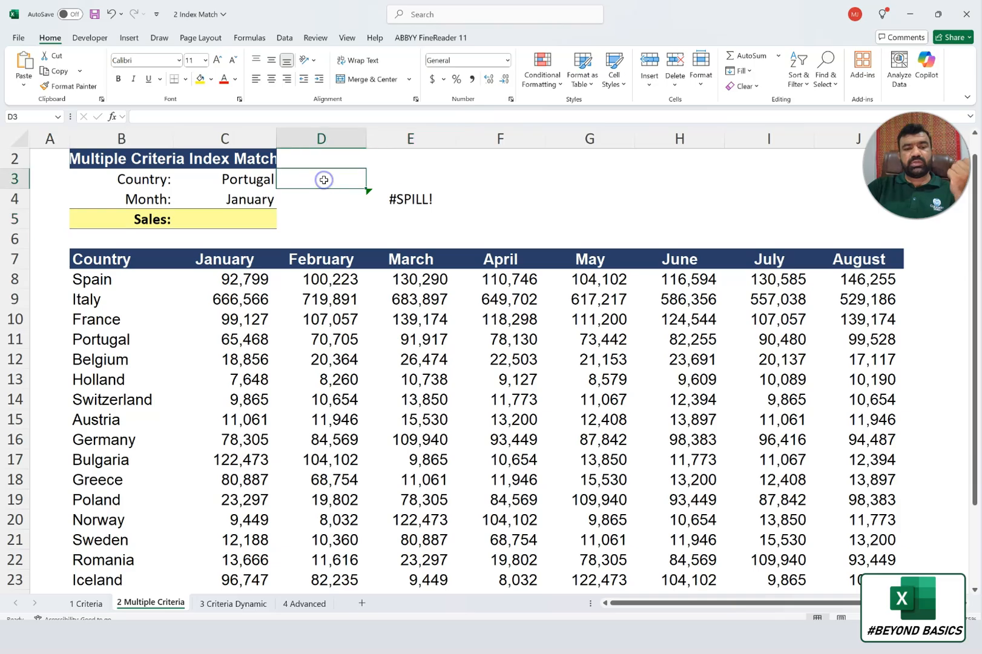
left_click(324, 180)
type("4")
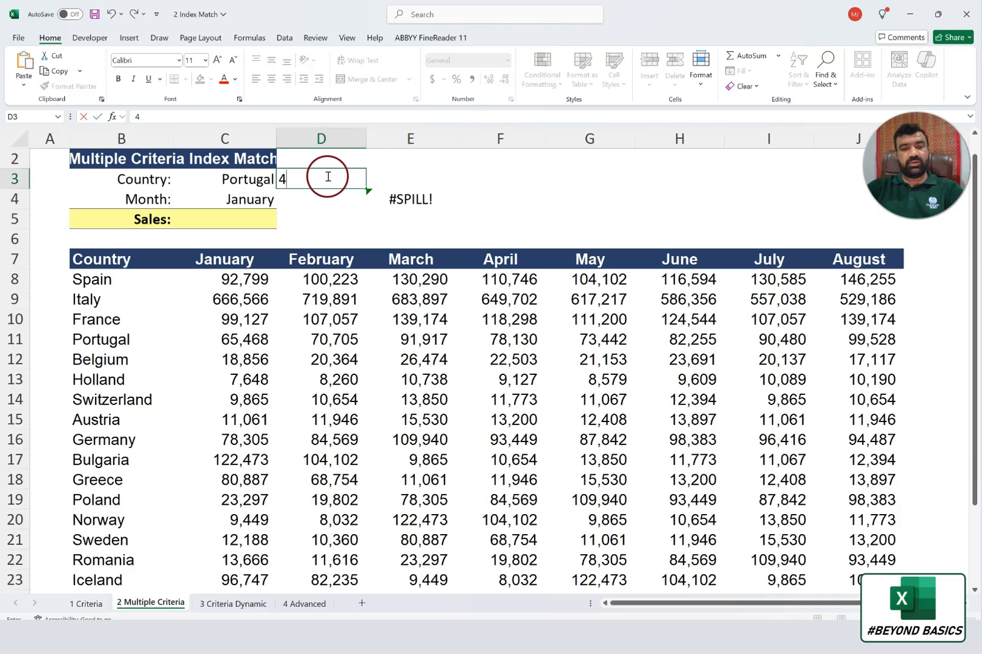
key("Return")
type("4")
key("Return")
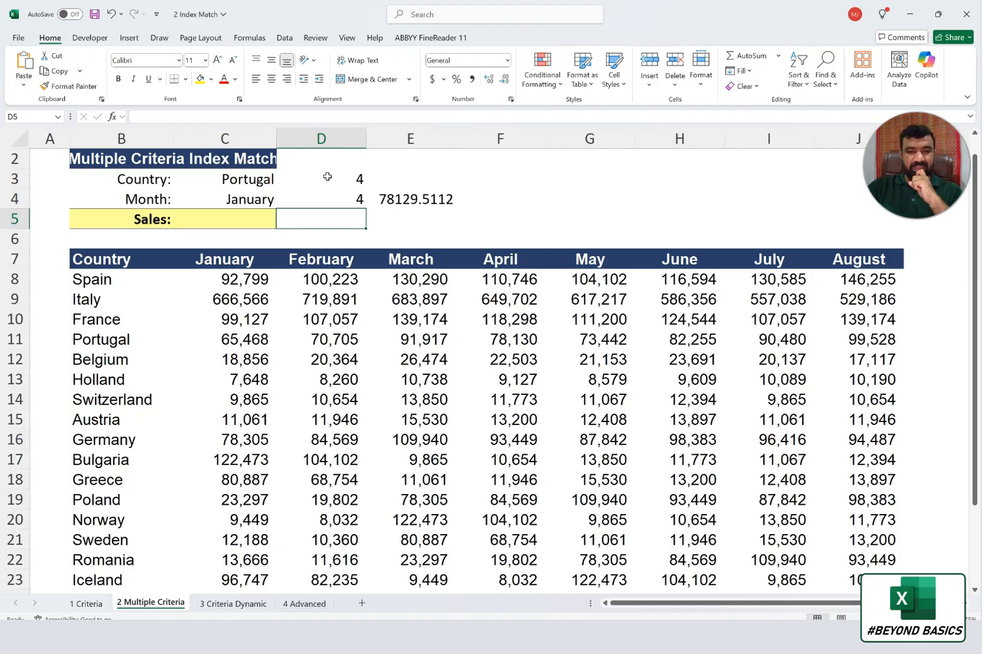
Clear the column number in D4 to test the INDEX formula without it, and re-enter 4
key("Up")
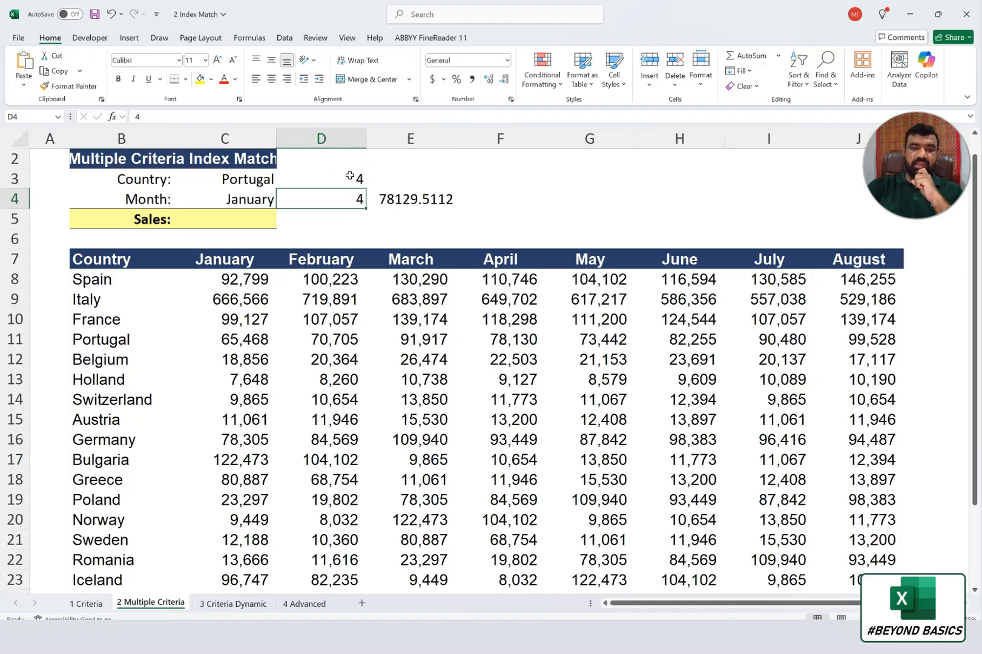
key("Delete")
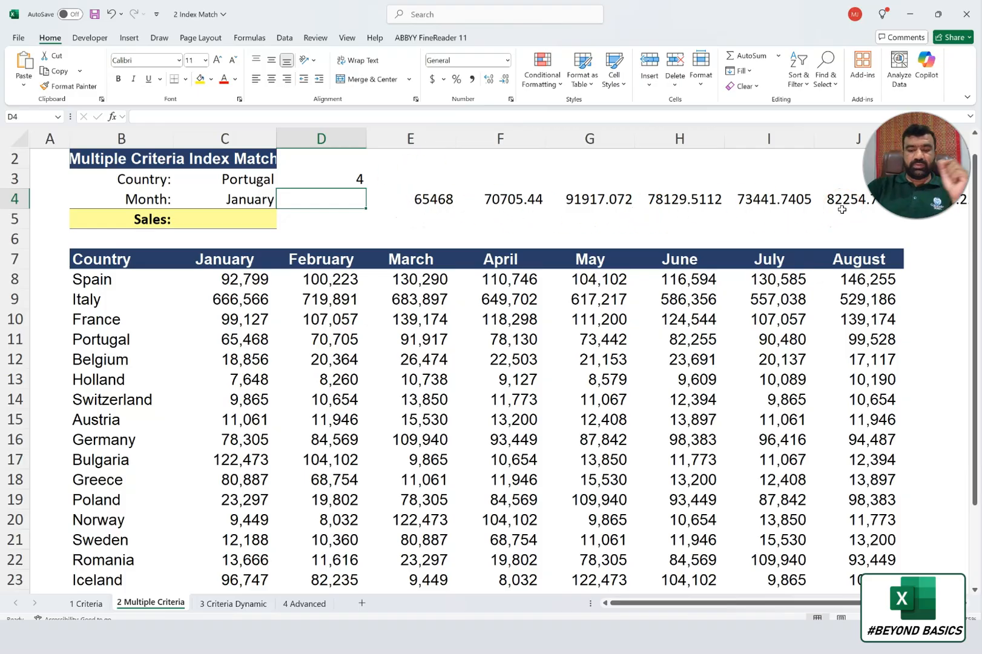
type("4")
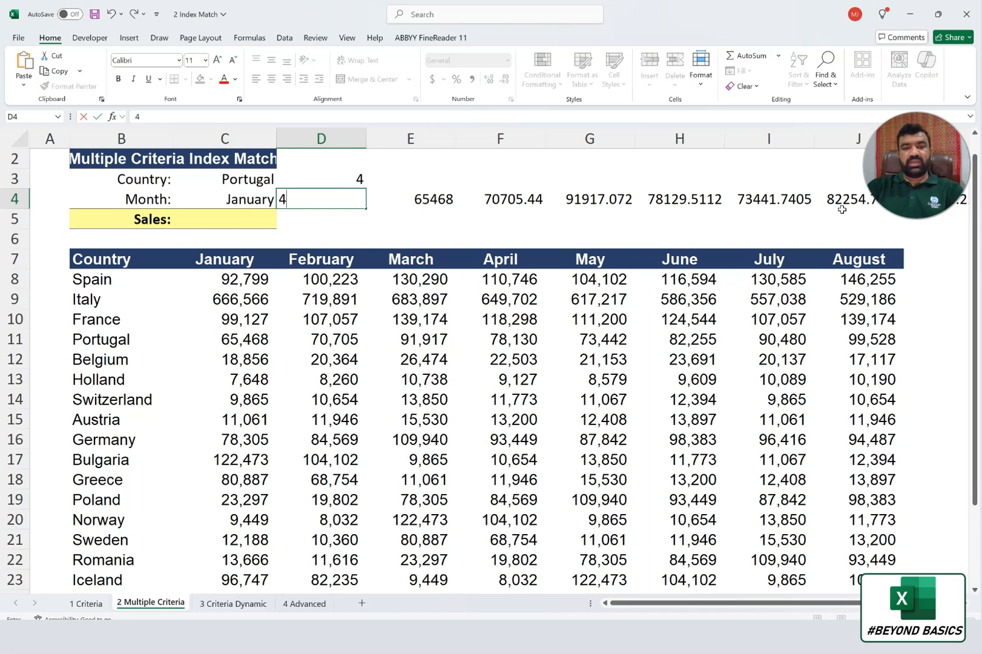
key("Return")
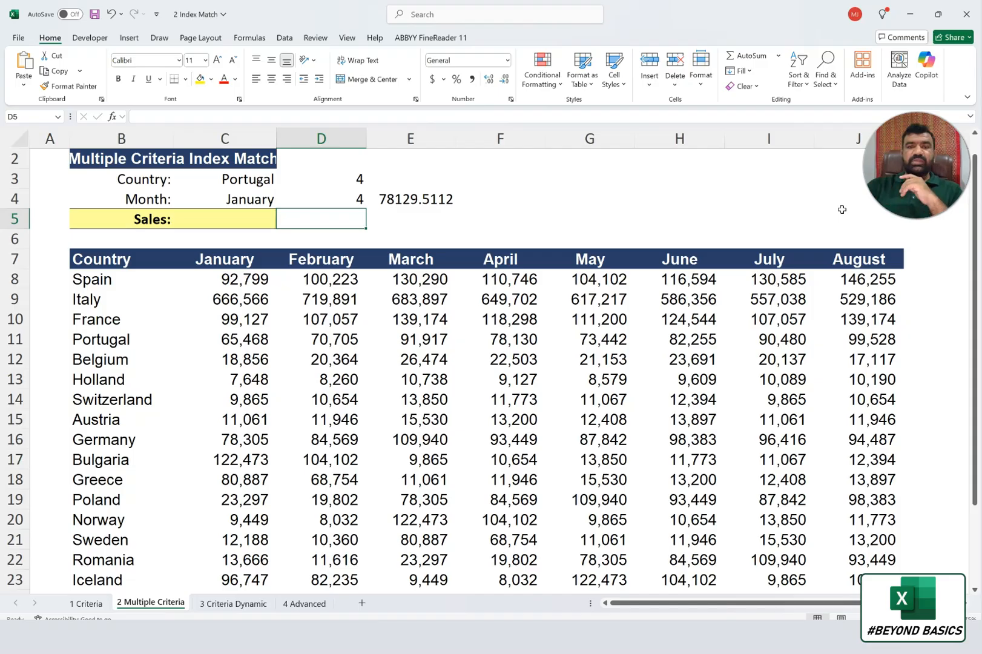
Format the INDEX result in E4 with the comma style and no decimal places
left_click(435, 205)
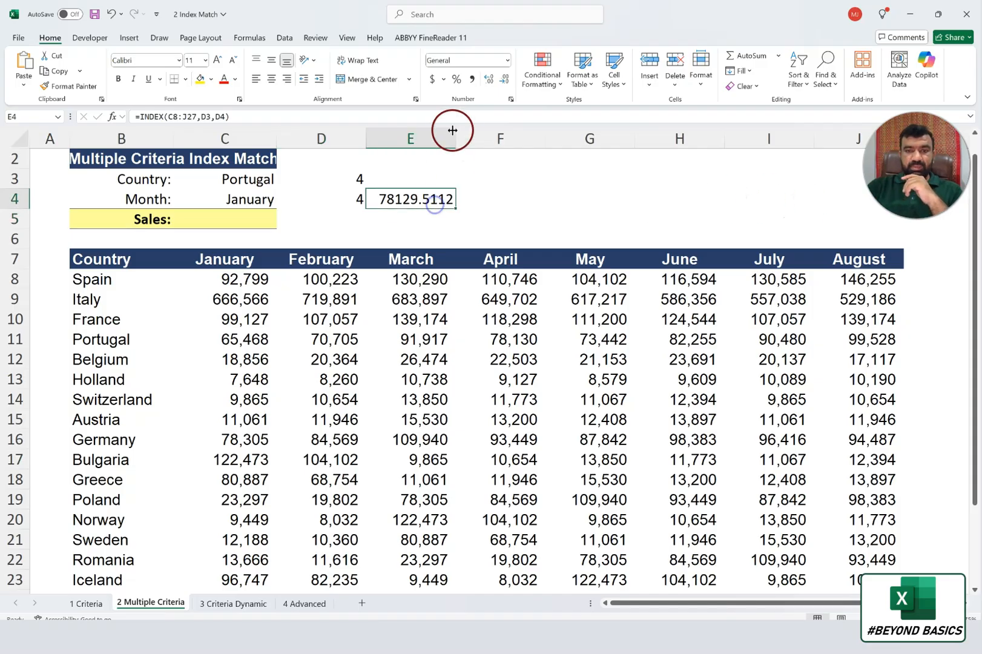
left_click(473, 79)
left_click(506, 80)
left_click(506, 80)
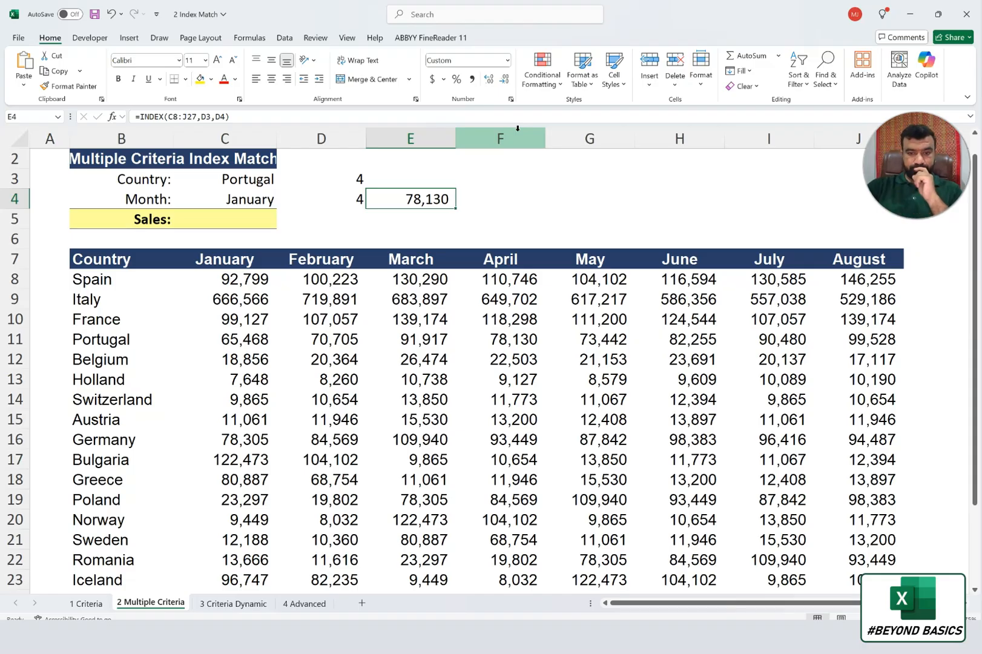
Trace four rows down and four columns across from cell C8 to check the INDEX result against the table
left_click(248, 279)
left_click(248, 308)
left_click(246, 319)
left_click(243, 340)
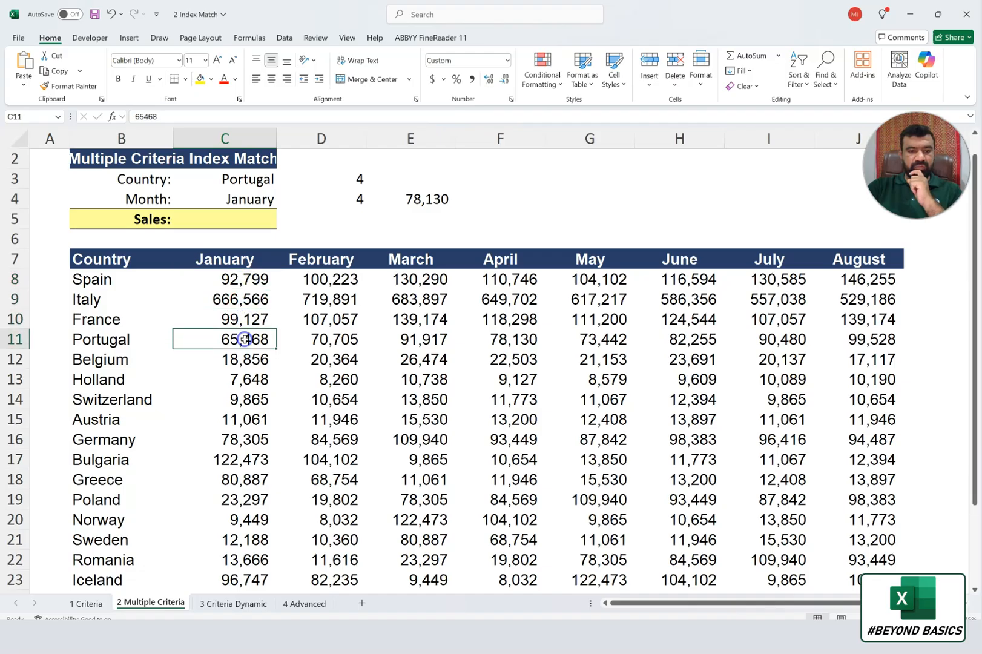
left_click(336, 341)
left_click(407, 341)
left_click(543, 343)
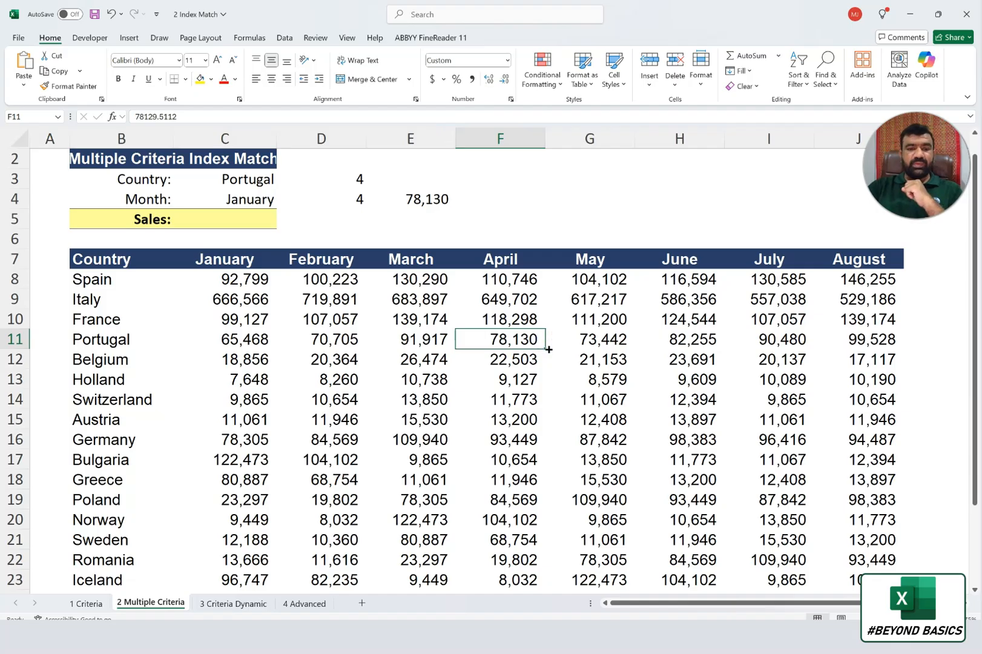
Set the row number in D3 to 1 and the column number in D4 to 2, and compare E4 with Spain's February sales
left_click(361, 196)
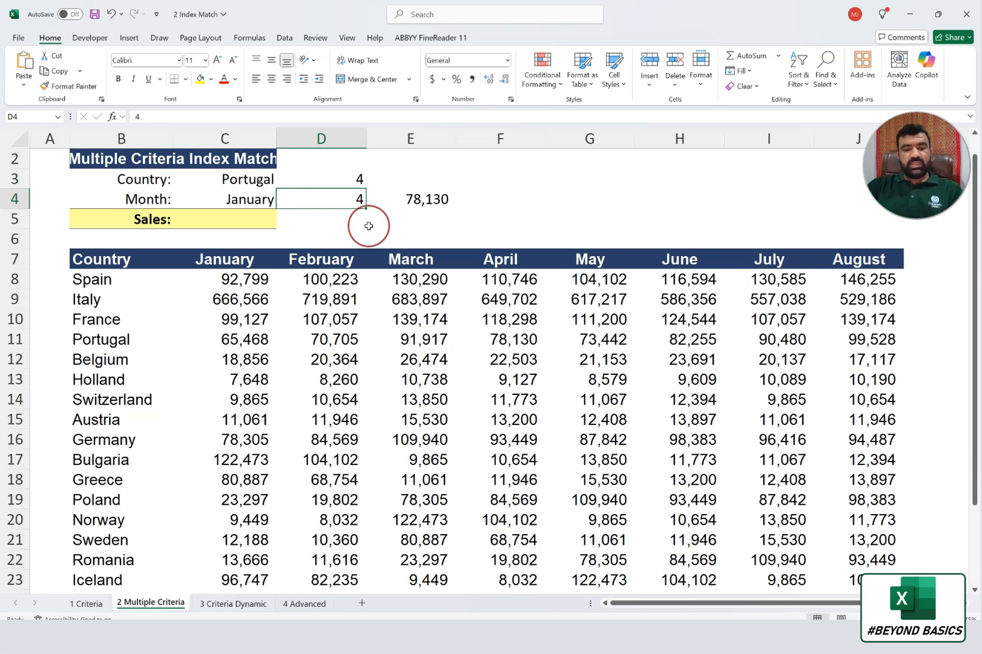
left_click(344, 182)
type("1")
key("Return")
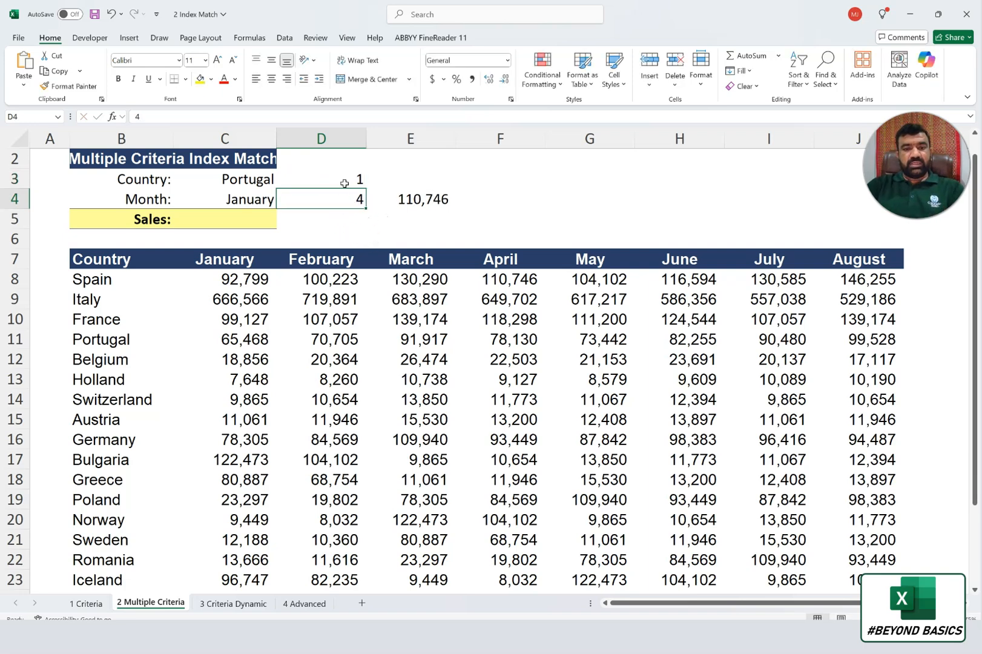
type("2")
key("Return")
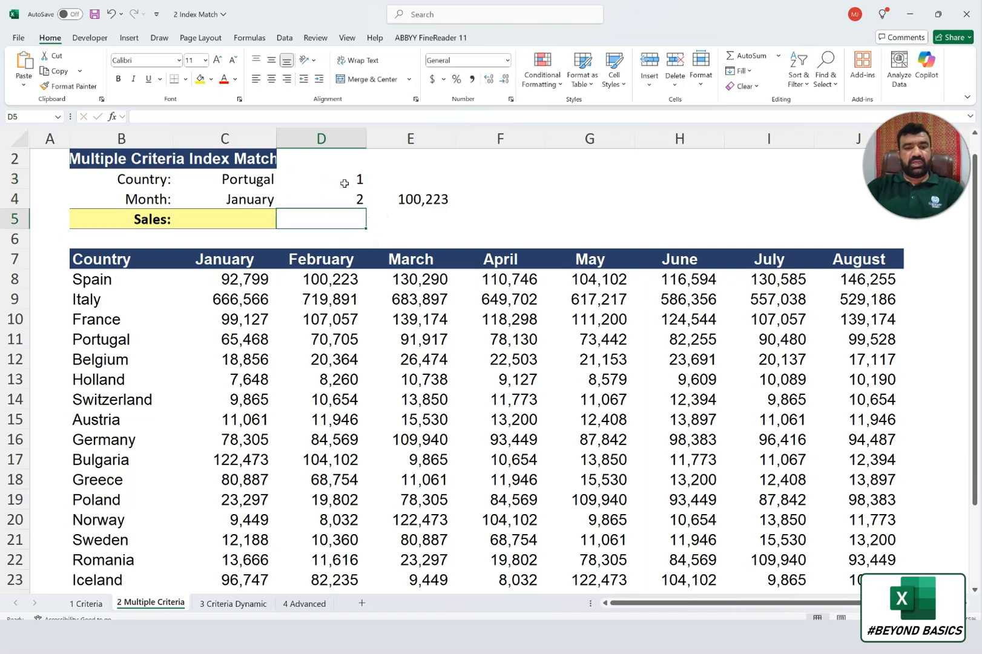
left_click(328, 279)
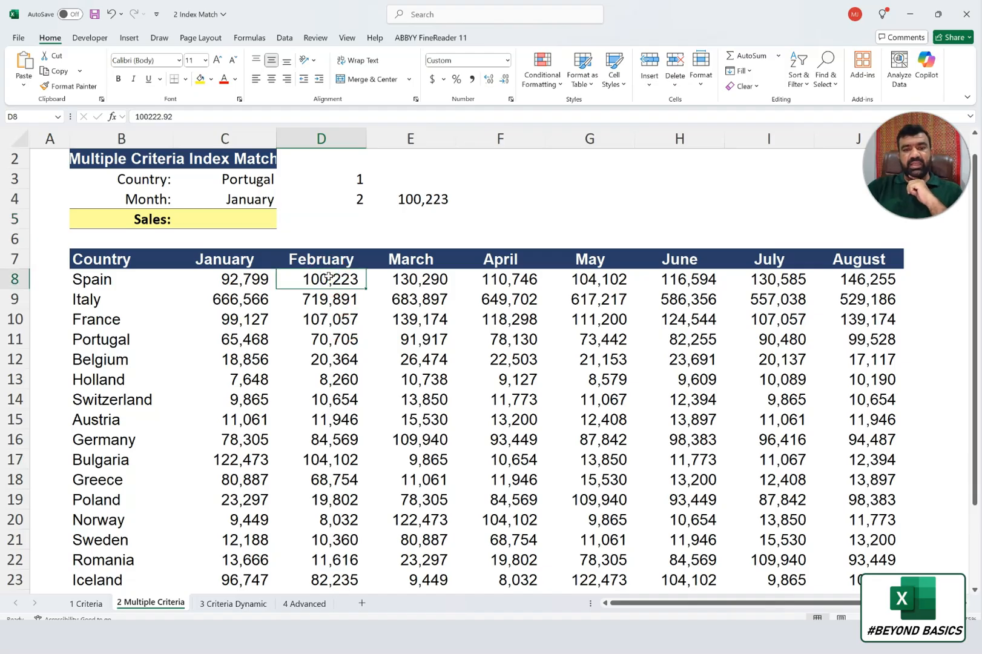
left_click(402, 197)
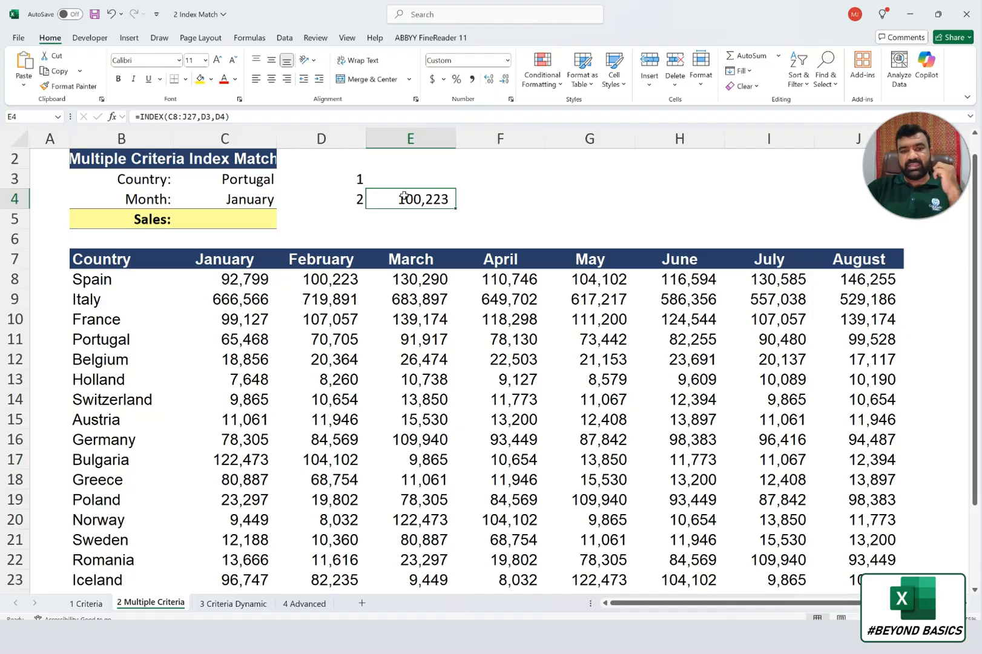
Replace the row number in D3 with =MATCH(C3,B8:B27,0) to find the selected country's position
left_click(328, 197)
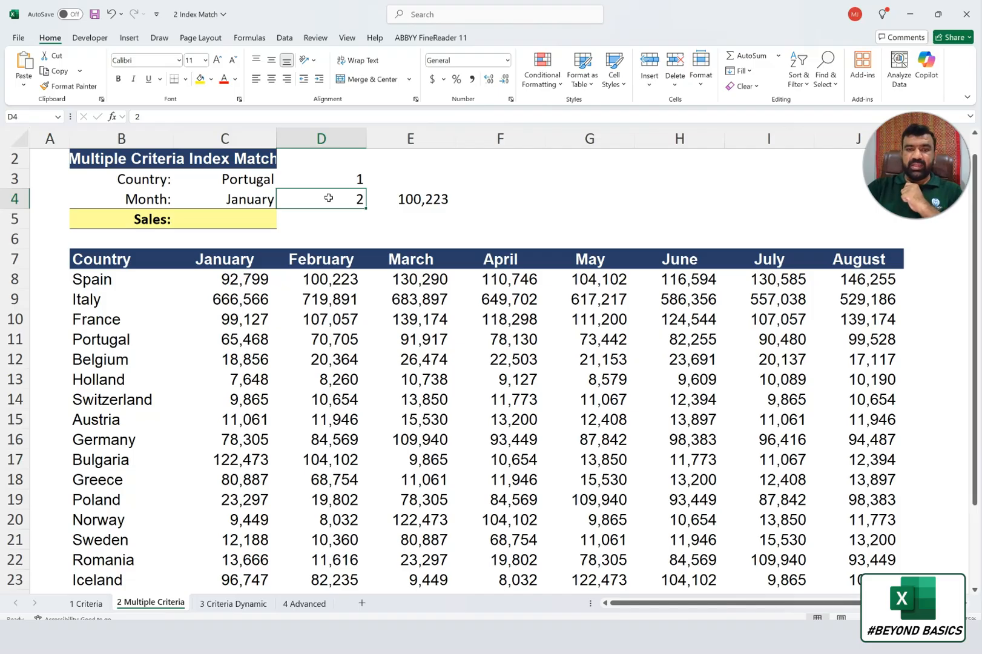
left_click(330, 180)
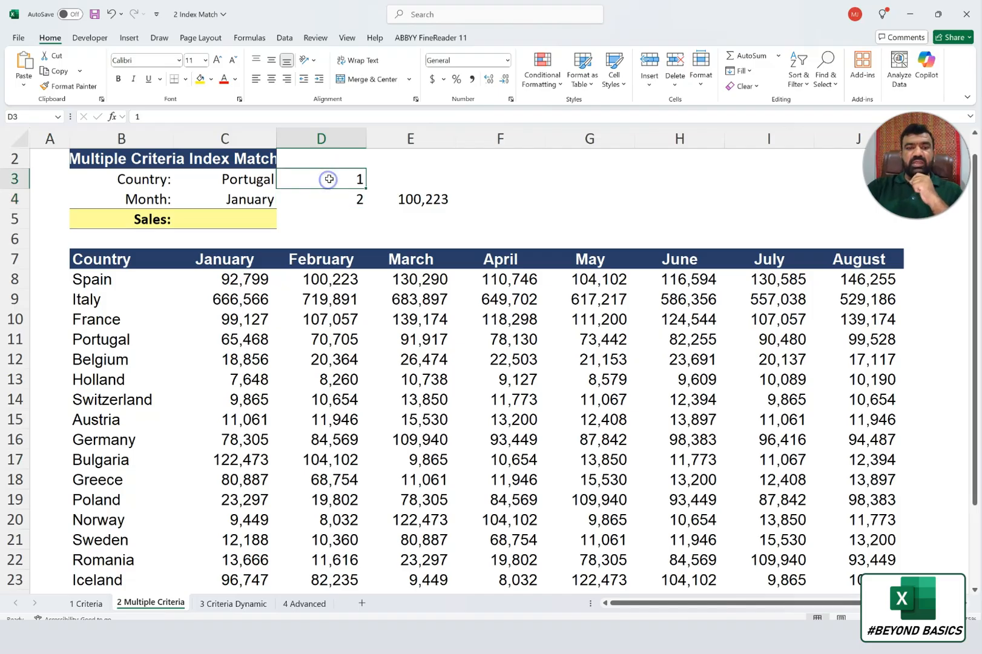
type("=")
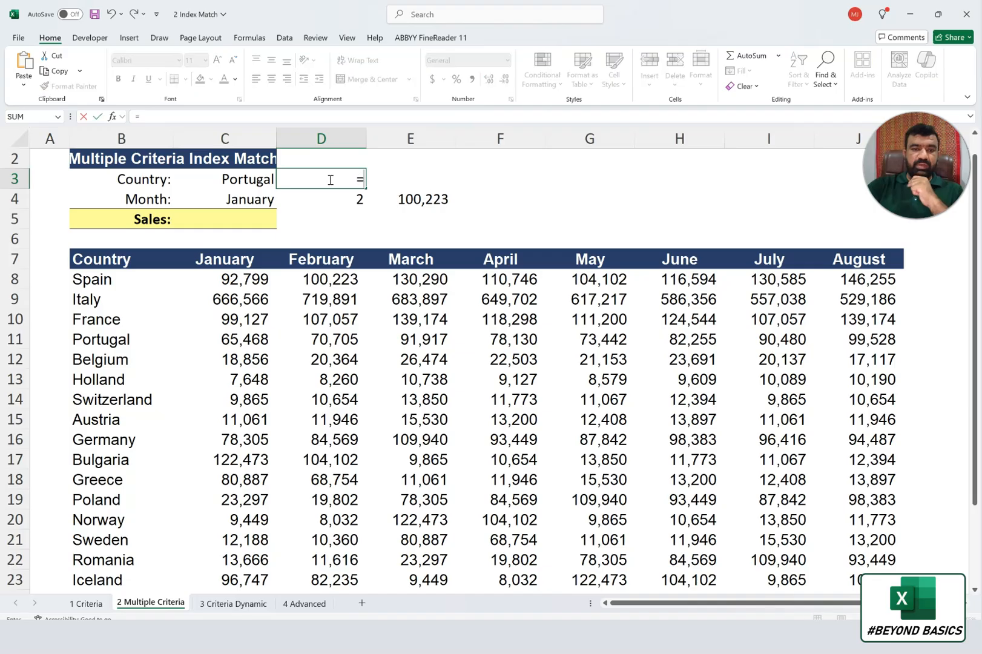
type("mat")
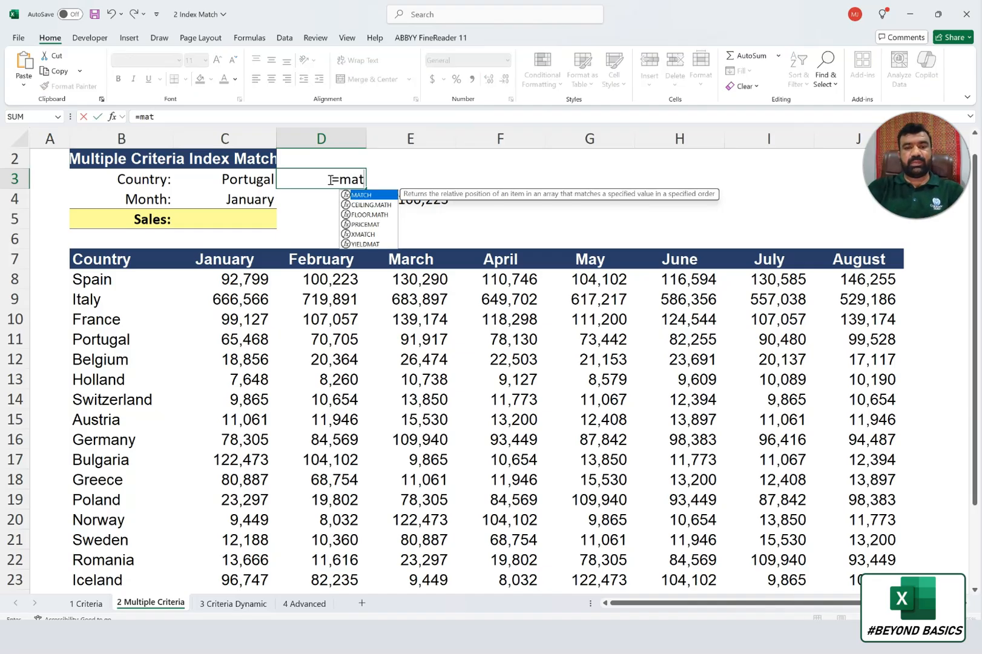
type("`")
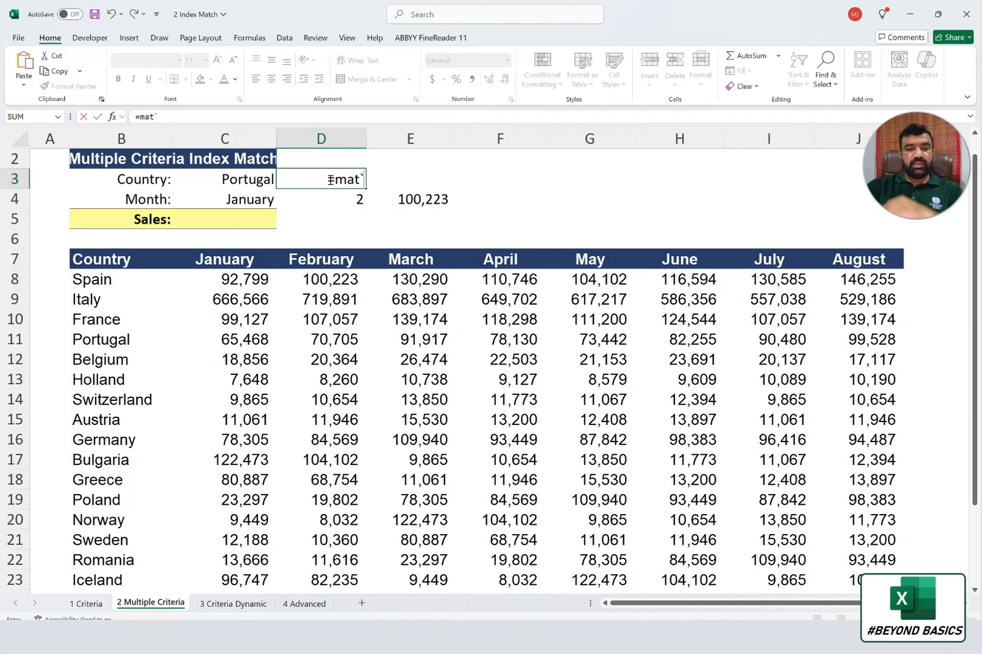
key("BackSpace")
key("Tab")
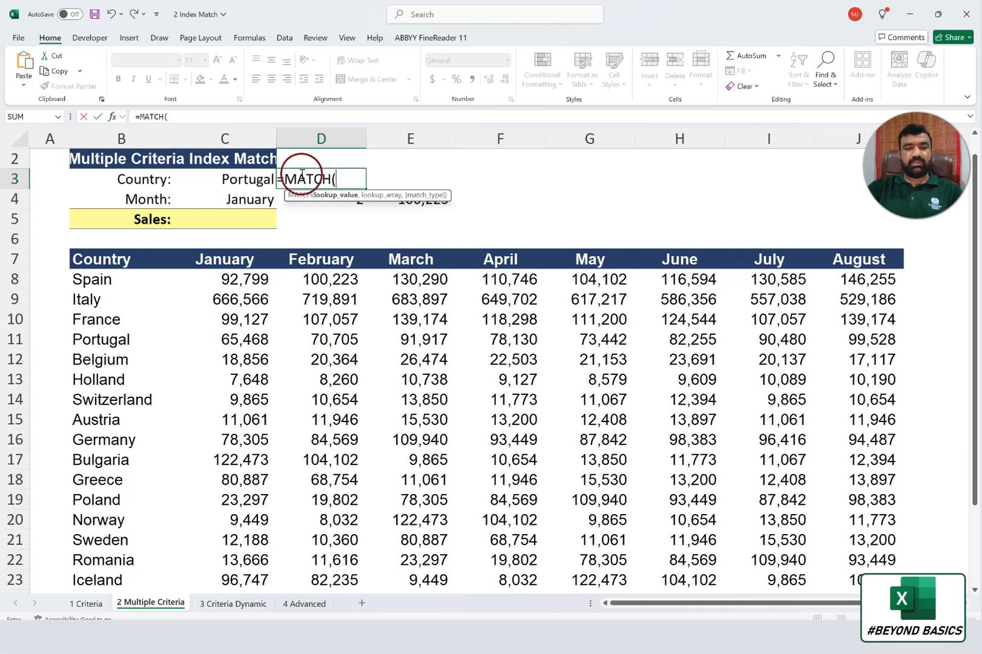
left_click(242, 174)
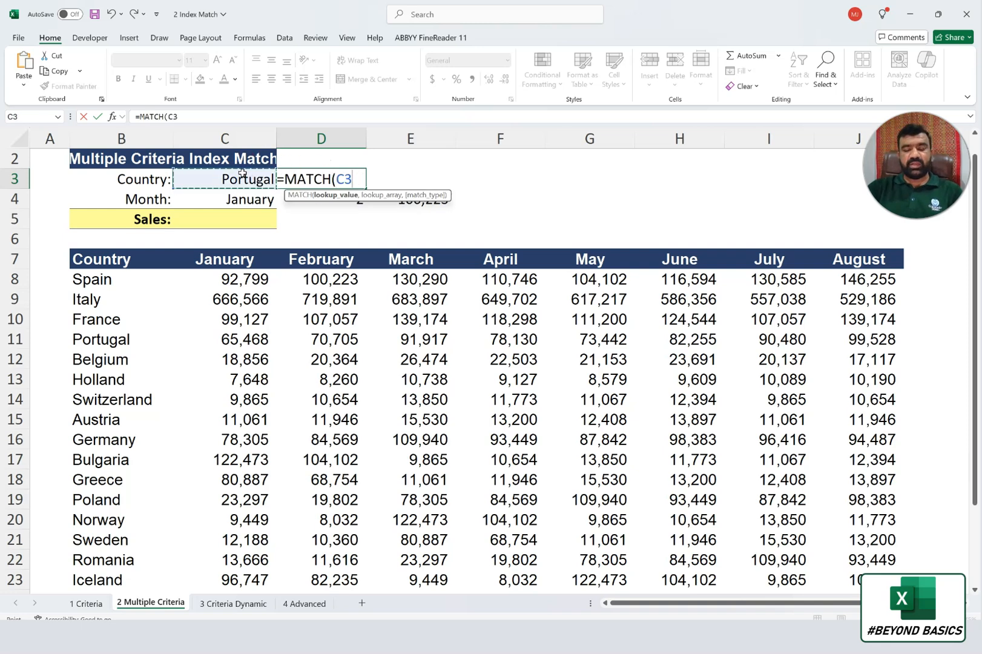
type(",")
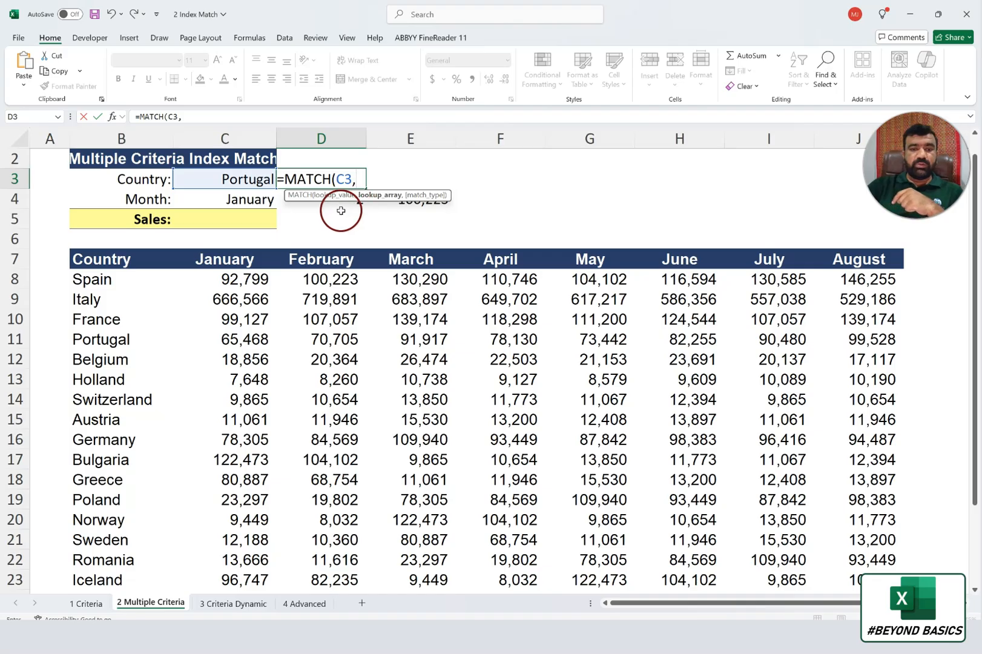
left_click(112, 282)
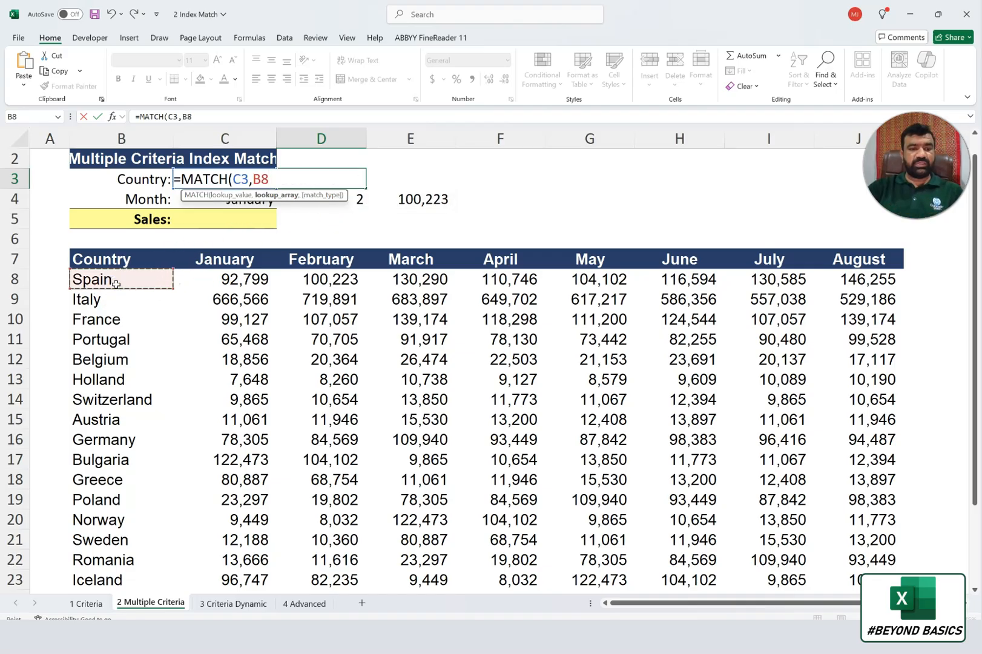
key("ctrl+shift+Down")
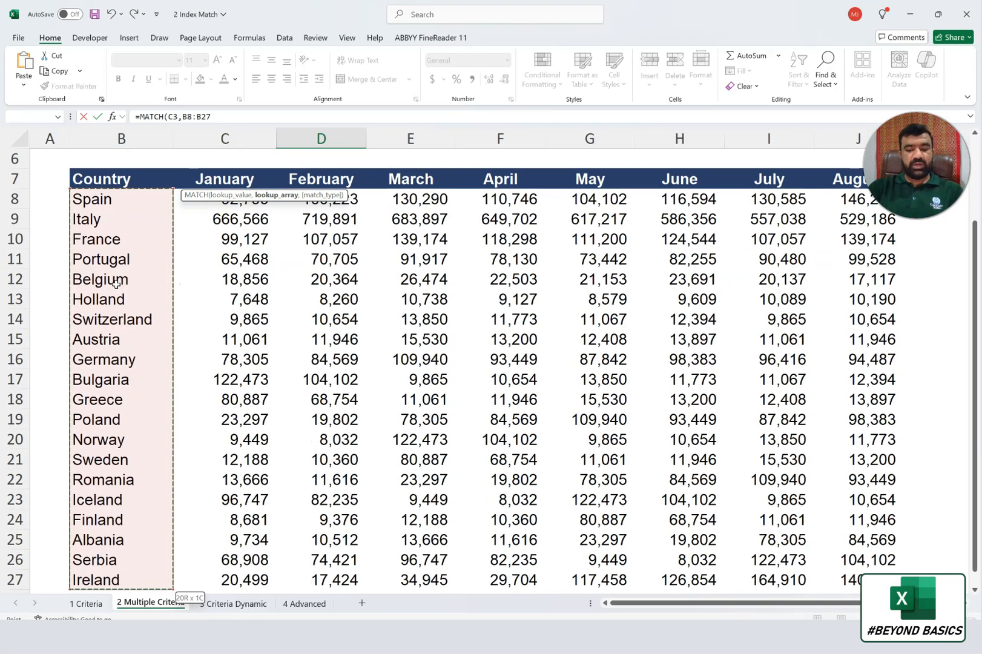
type(",0")
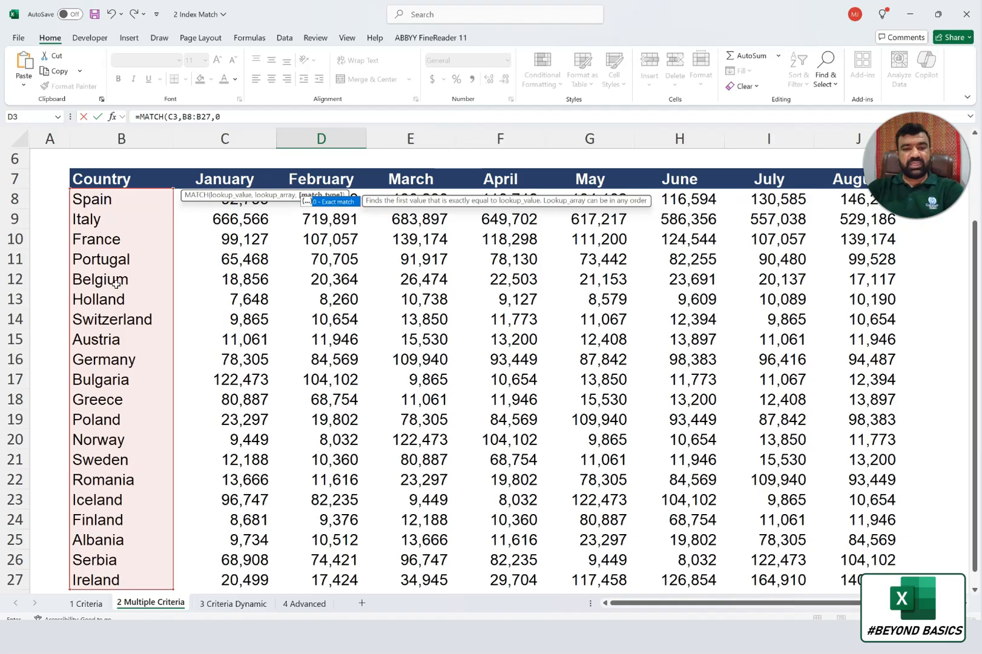
key("Return")
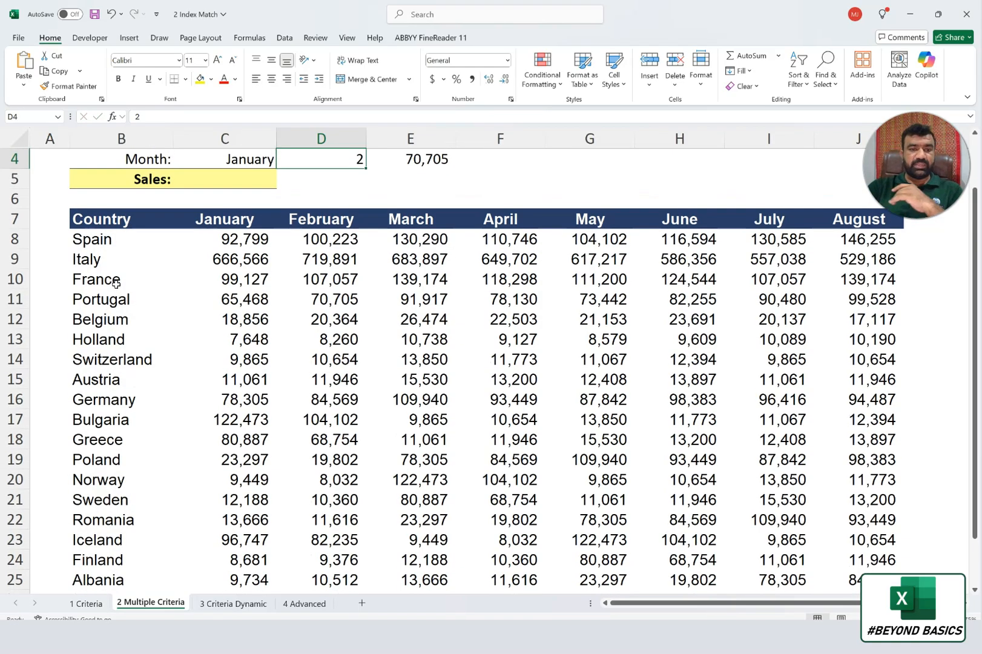
Compare the country in C3 and its MATCH result in D3 with Portugal's position in the table's country column
scroll(4, 267, "up", 1)
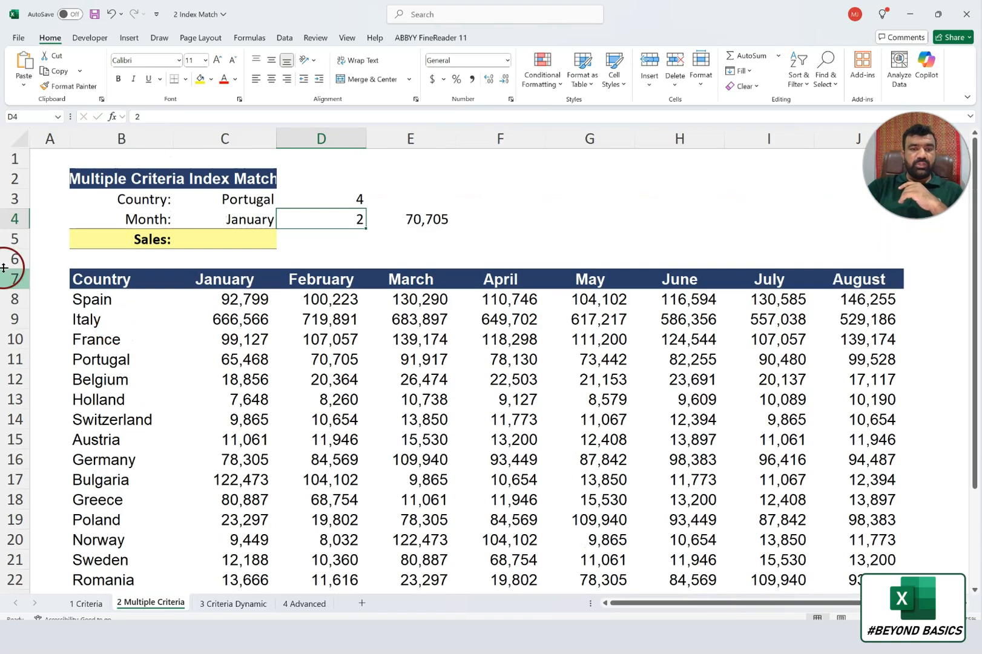
left_click(221, 203)
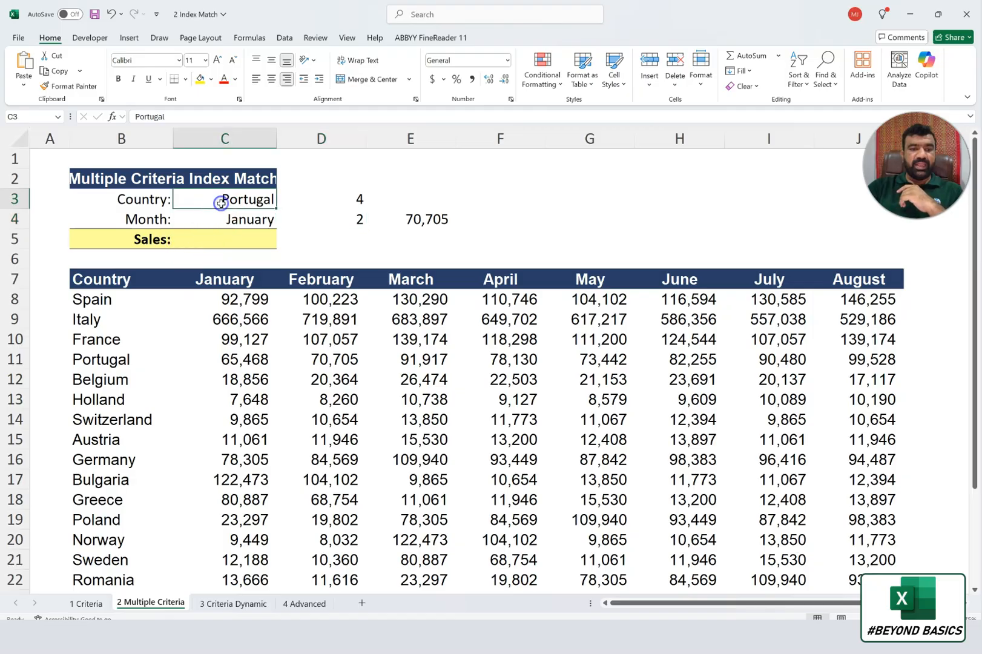
left_click(121, 356)
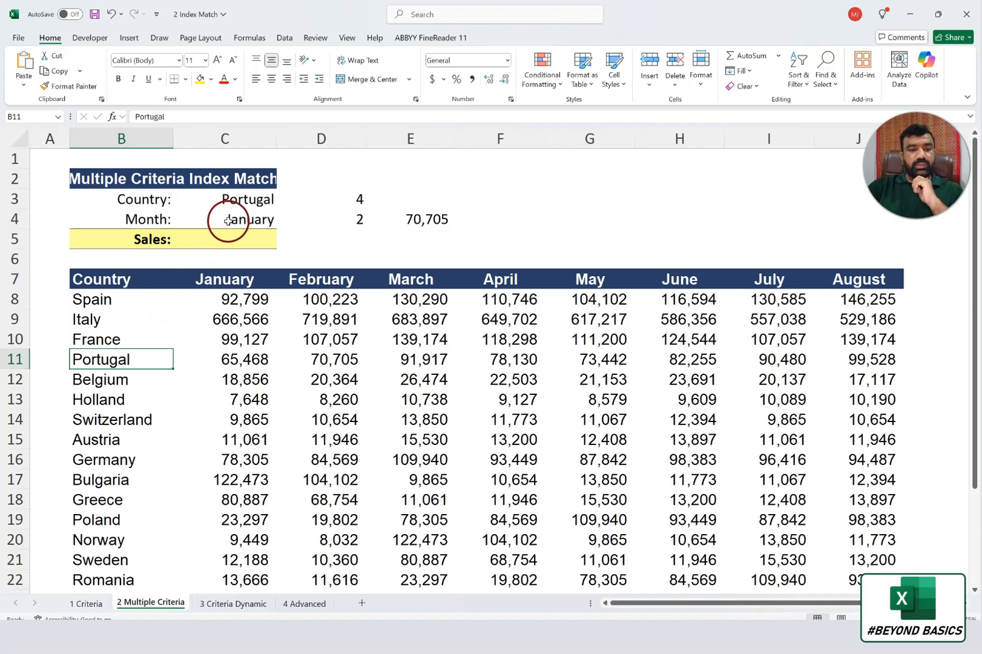
left_click(338, 202)
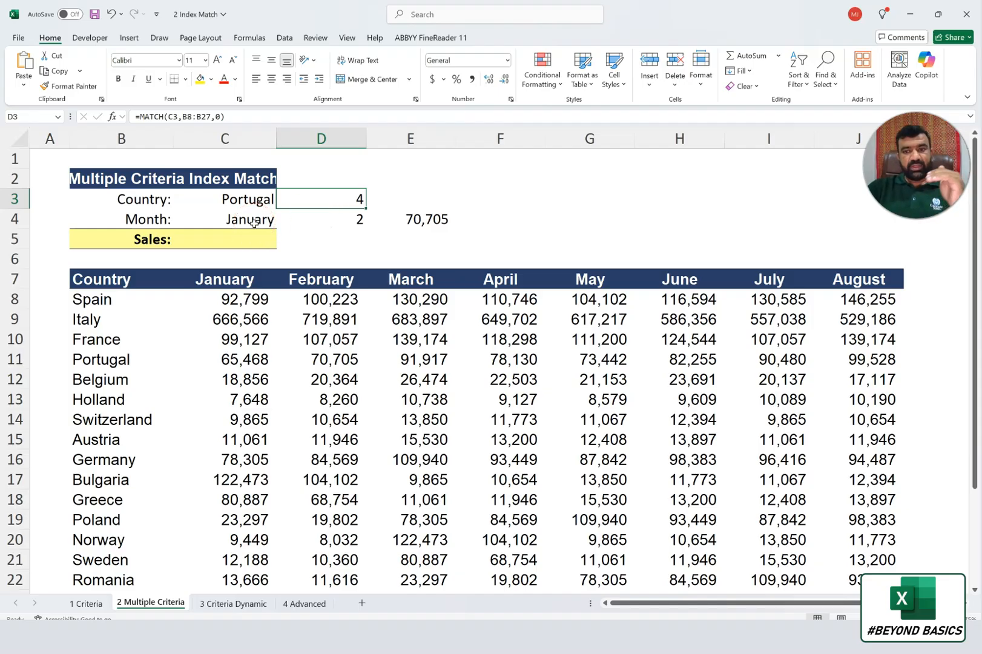
Replace the column number in D4 with =MATCH(C4,C7:J7,0) to find the selected month's position
left_click(311, 225)
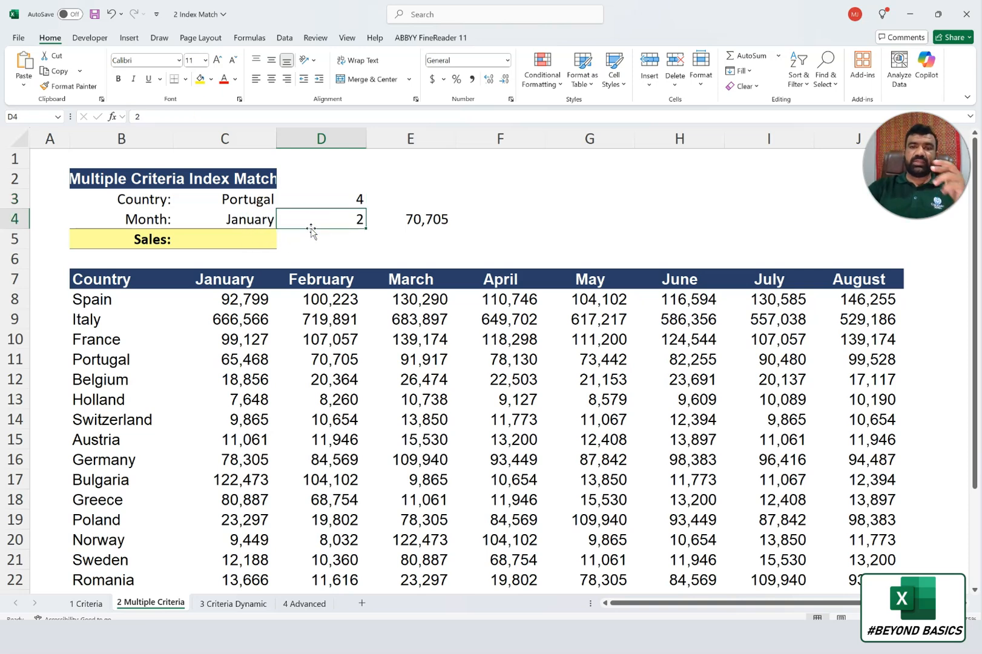
type("=")
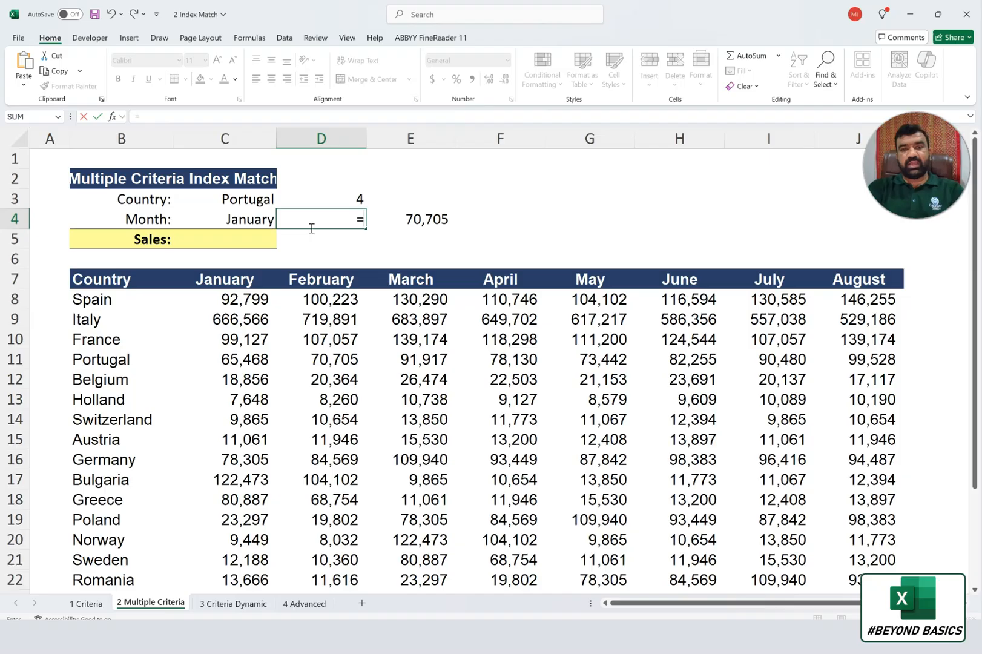
type("matc")
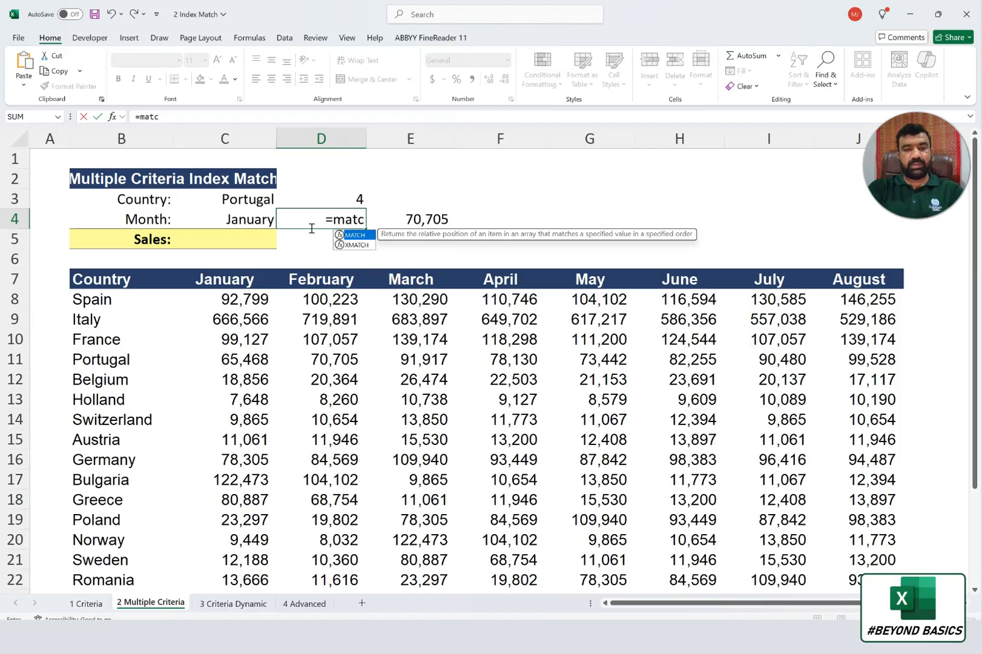
key("Tab")
left_click(242, 280)
left_click(236, 215)
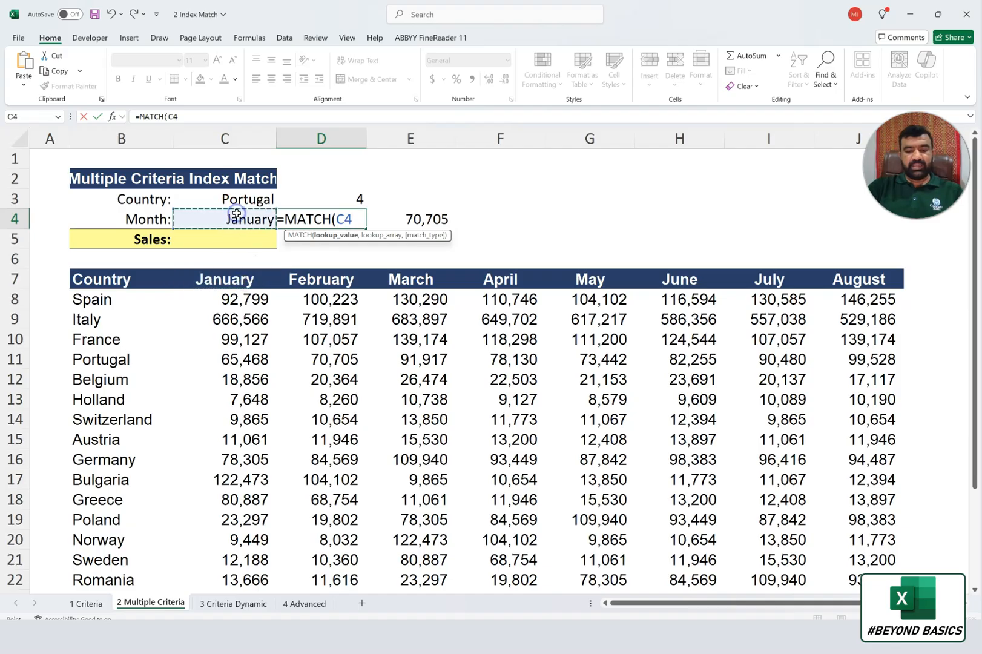
type(",")
left_click_drag(225, 278, 837, 285)
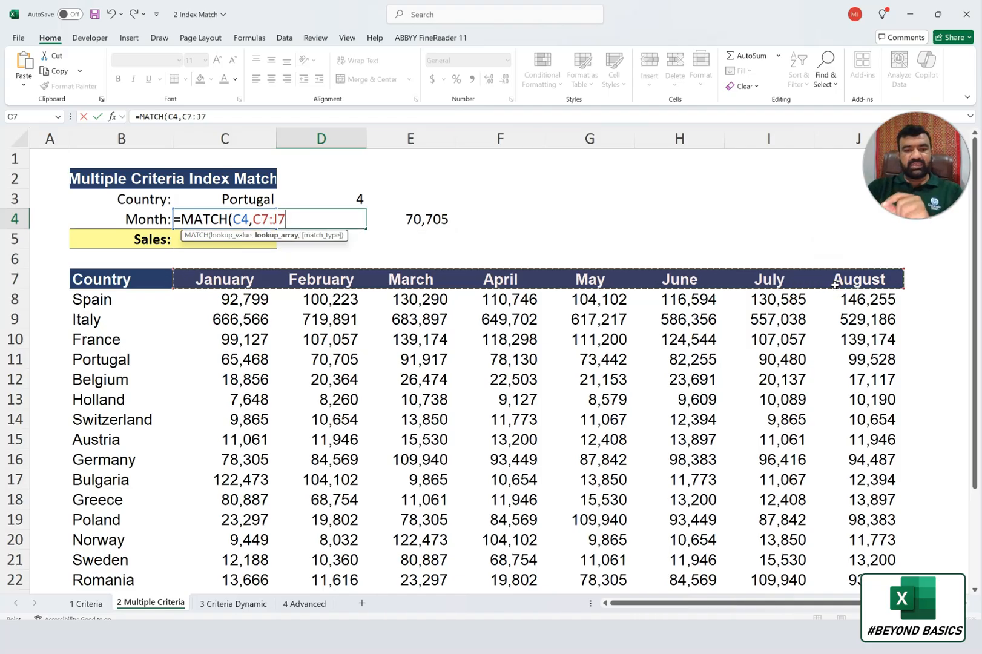
type(",0")
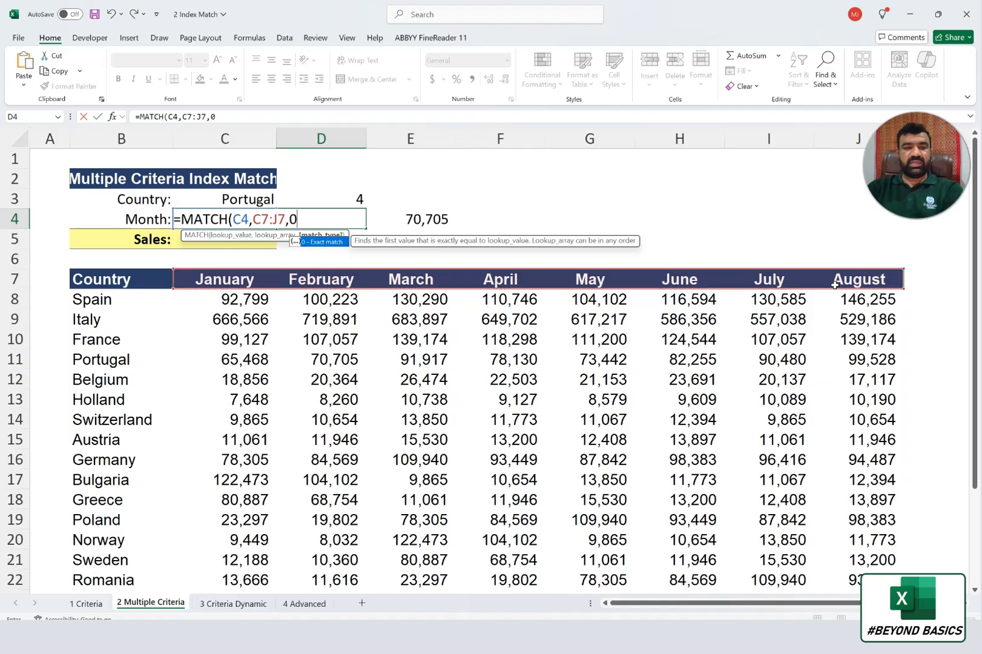
type(")")
key("Return")
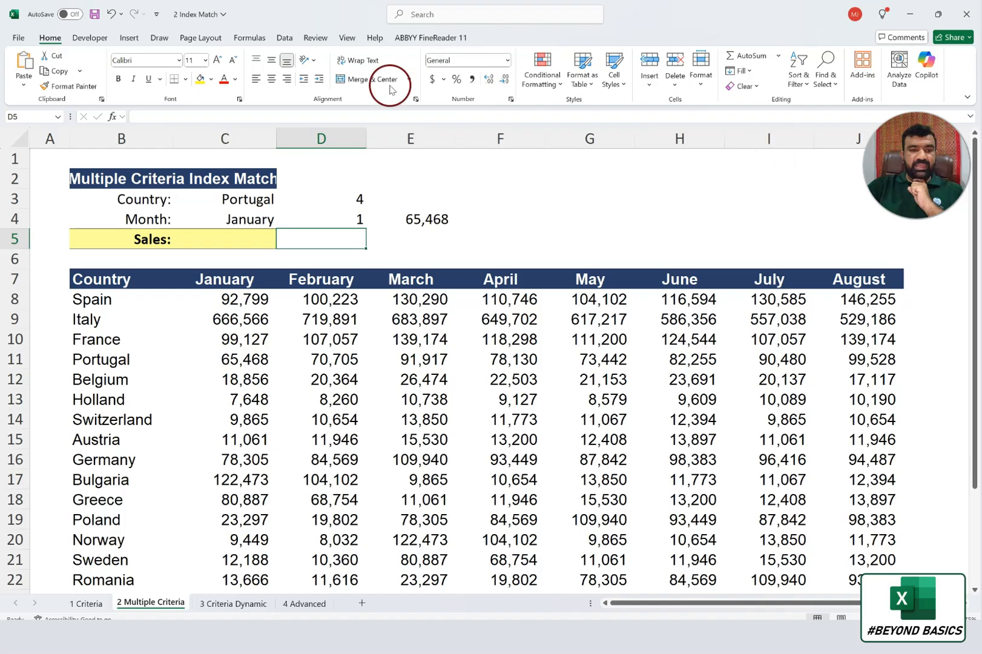
left_click(266, 198)
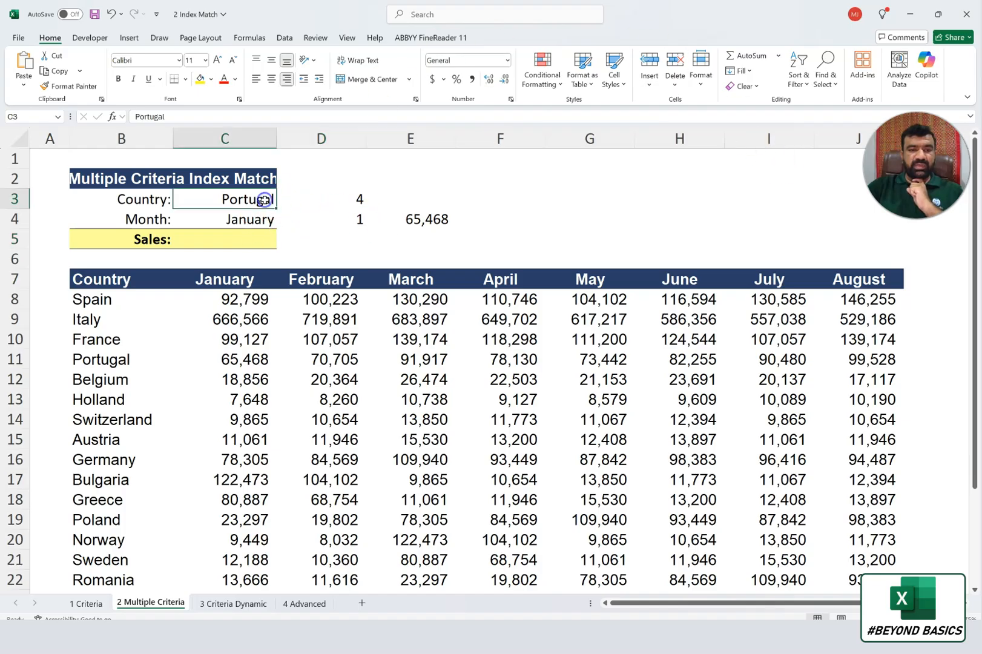
left_click(410, 215)
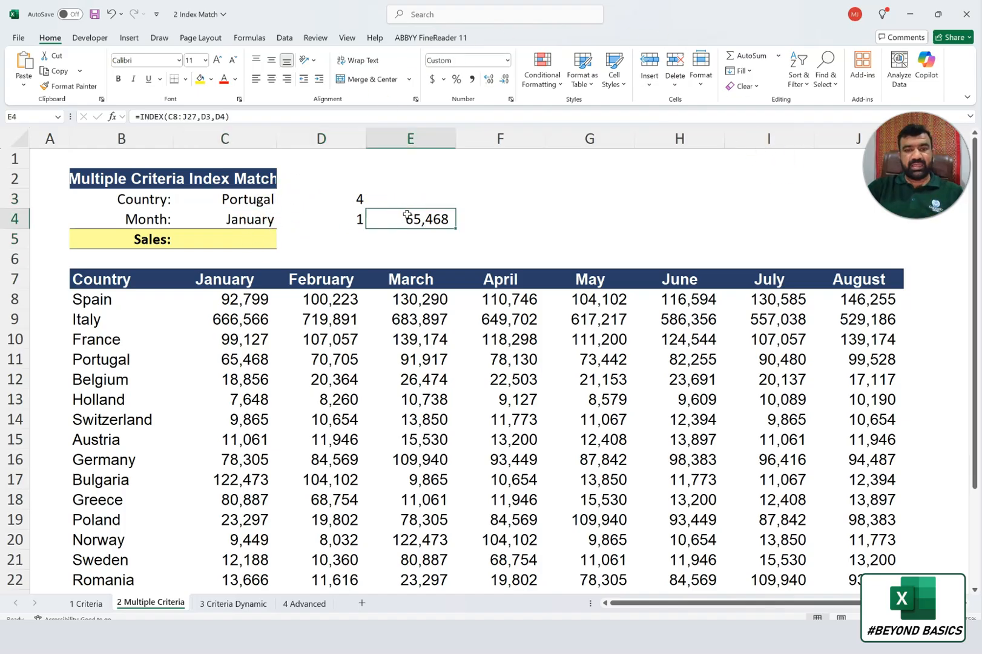
scroll(273, 325, "down", 2)
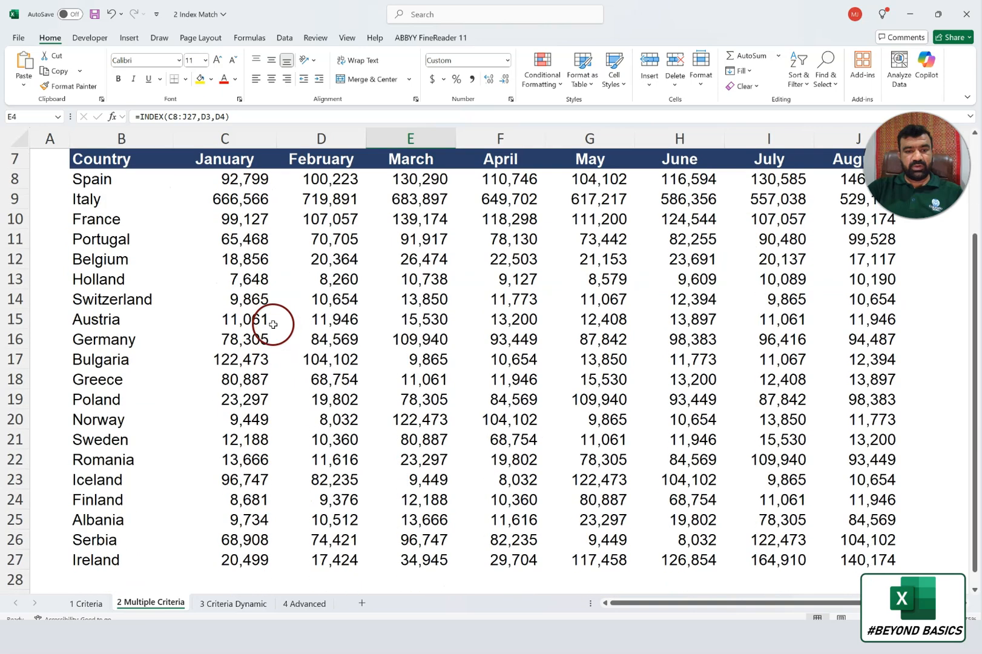
left_click(232, 182, "ctrl")
left_click_drag(232, 182, 841, 559)
scroll(767, 492, "up", 2)
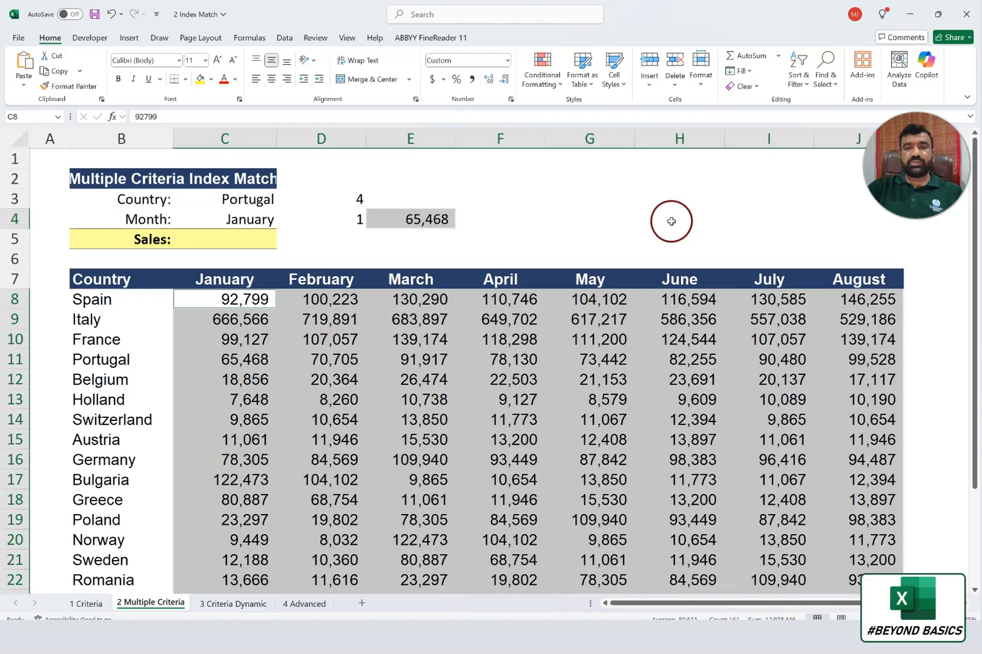
left_click(543, 70)
mouse_move(591, 107)
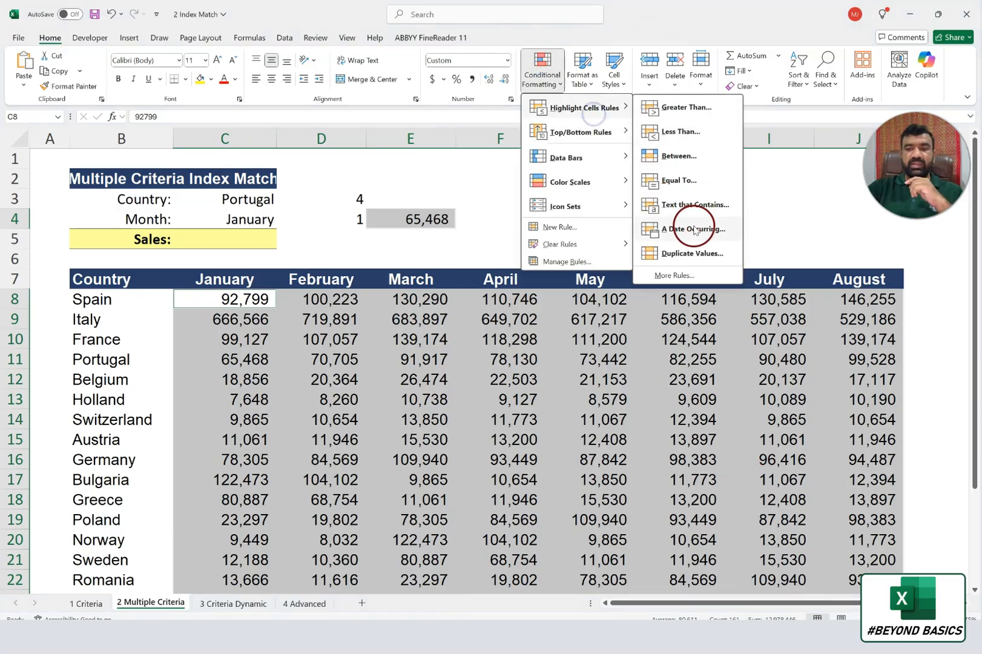
left_click(692, 253)
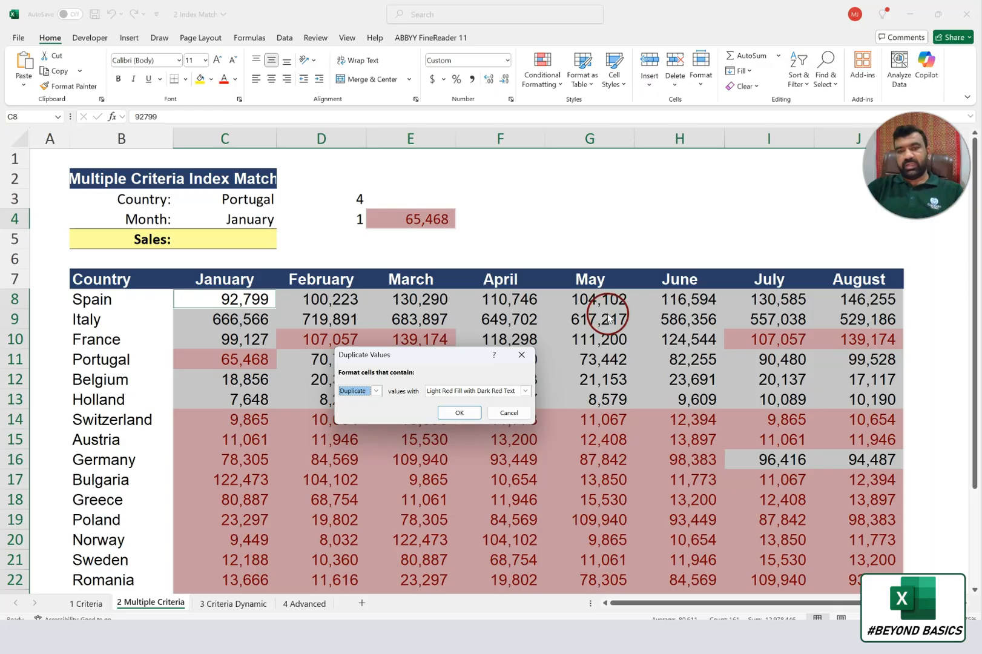
key("Escape")
Review the MATCH formula in D4 and the INDEX formula in E4 against the sales table
left_click(359, 222)
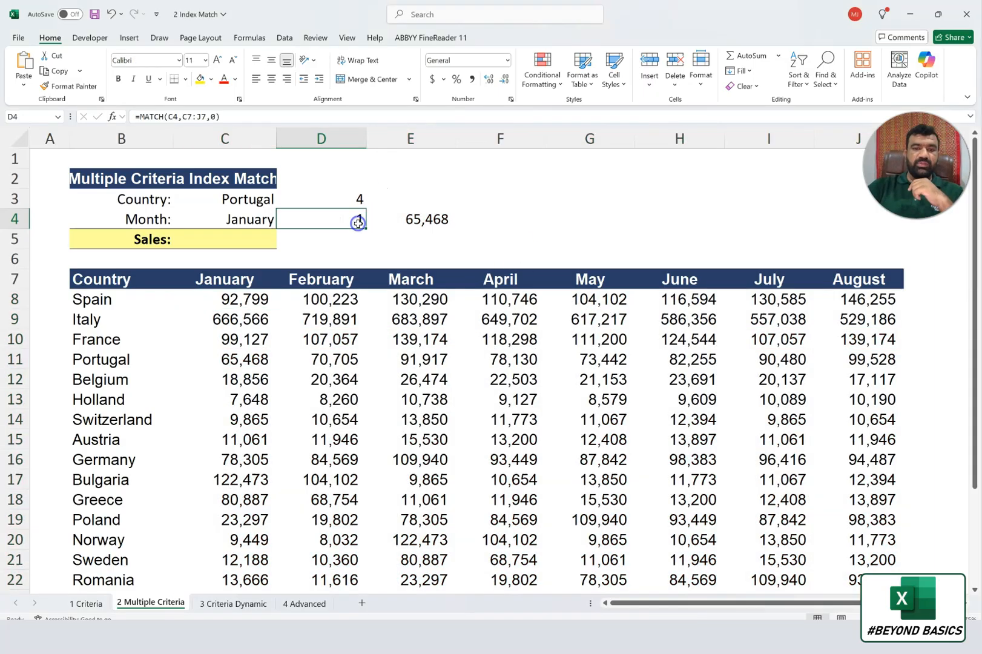
scroll(429, 213, "down", 1)
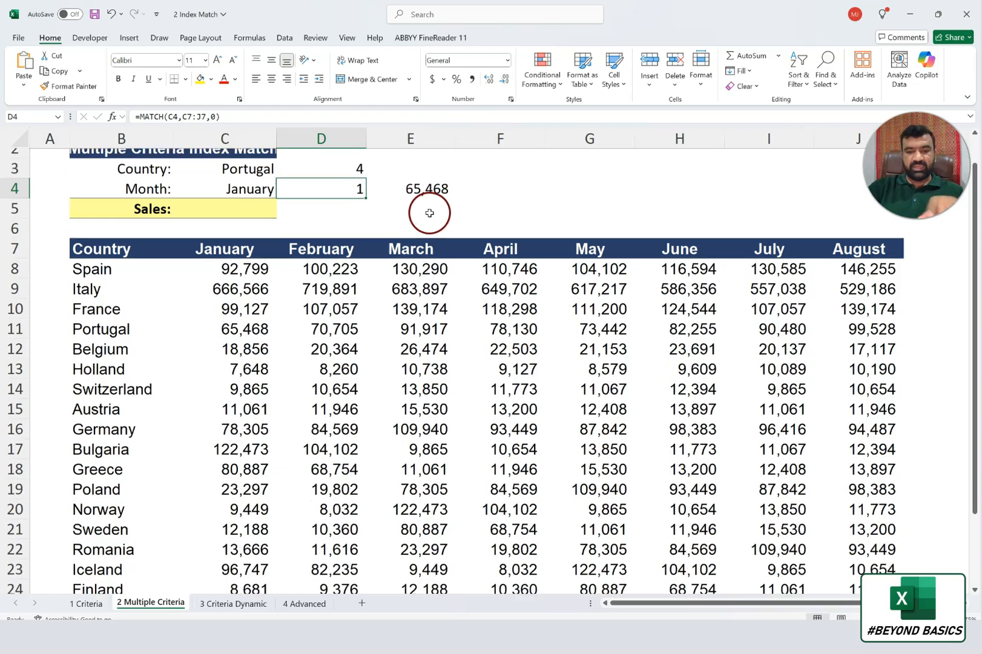
scroll(429, 213, "down", 2)
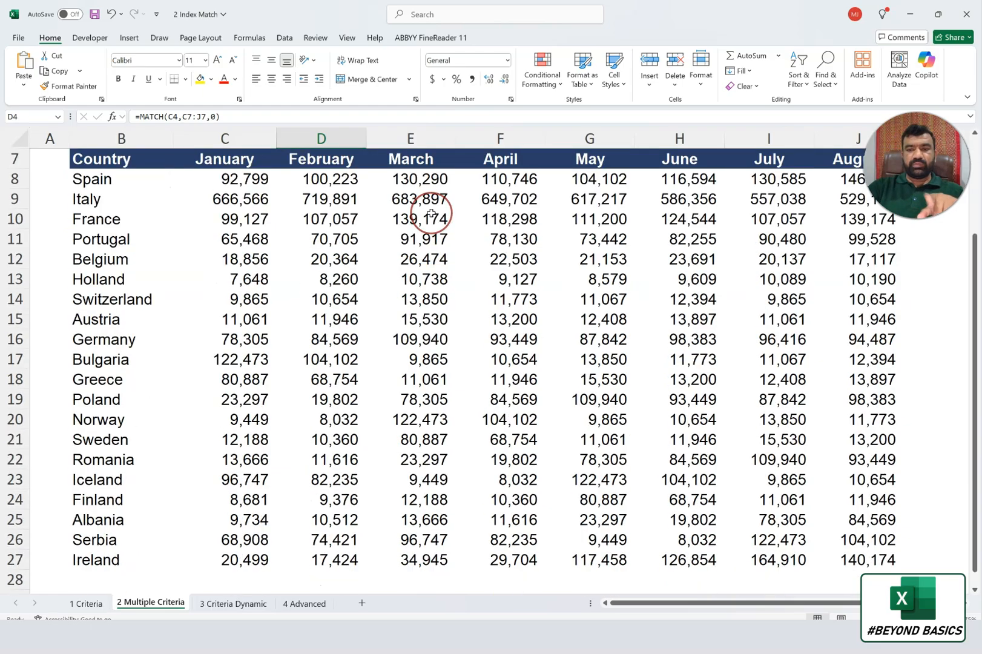
scroll(430, 213, "up", 2)
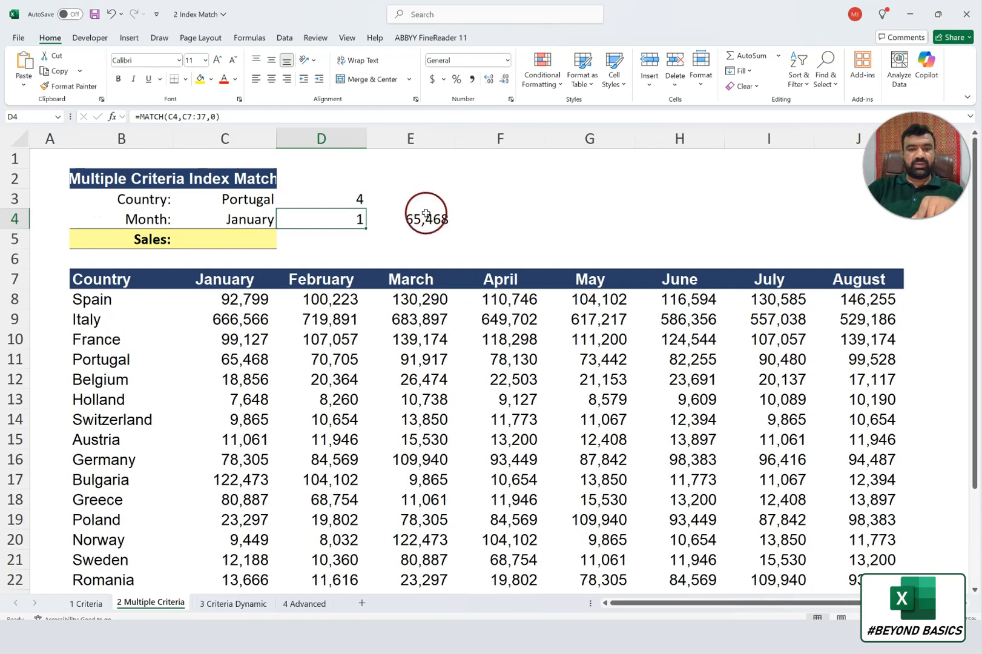
left_click(415, 224)
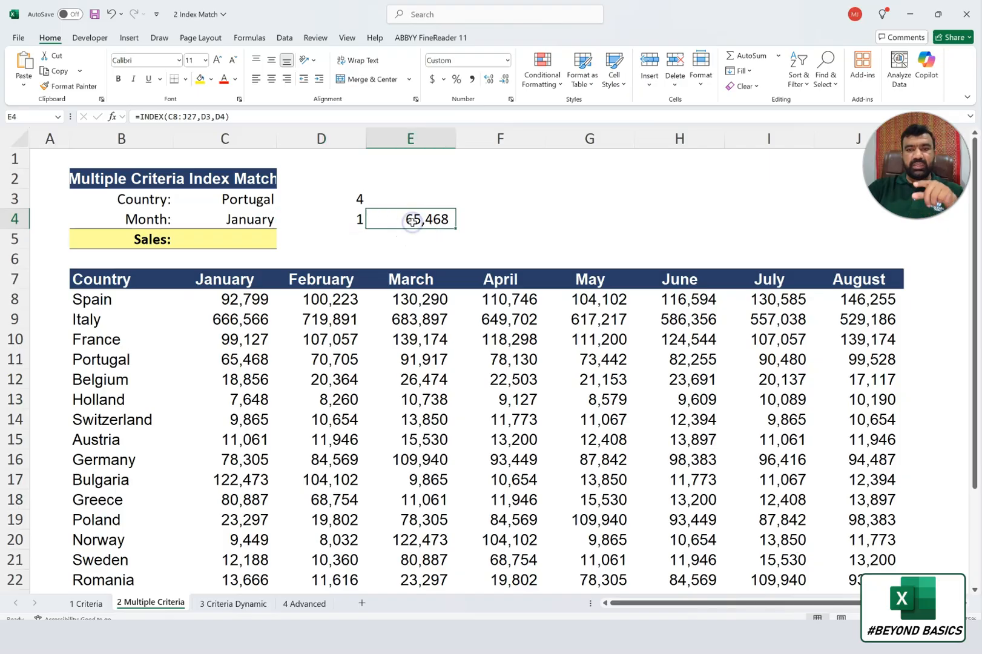
scroll(590, 394, "down", 1)
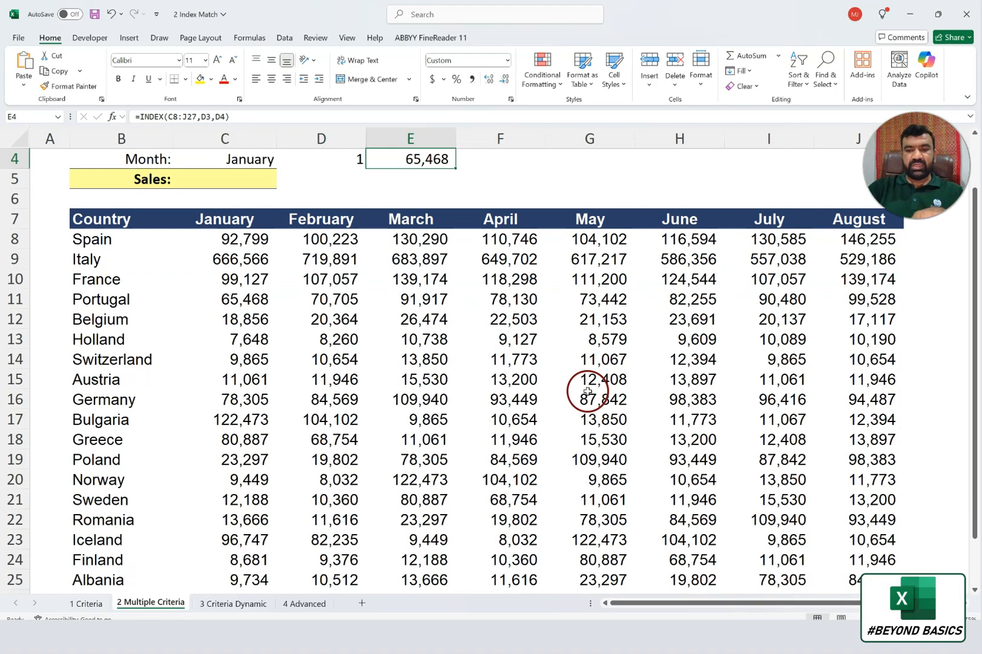
Set the month in C4 to March and compare the E4 result with Portugal's March sales in the table
scroll(588, 394, "up", 1)
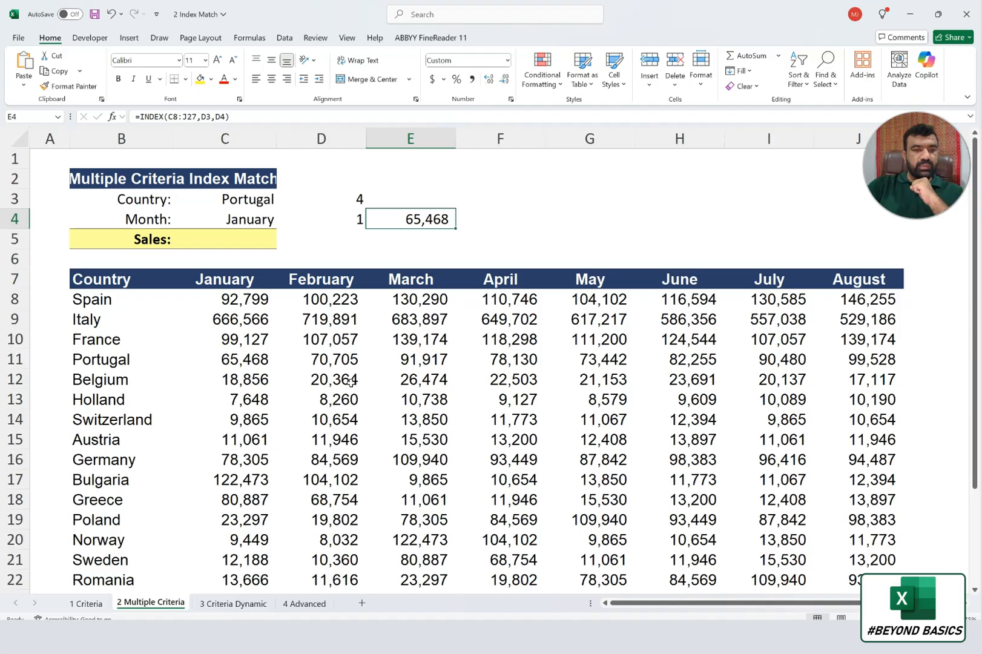
left_click(245, 222)
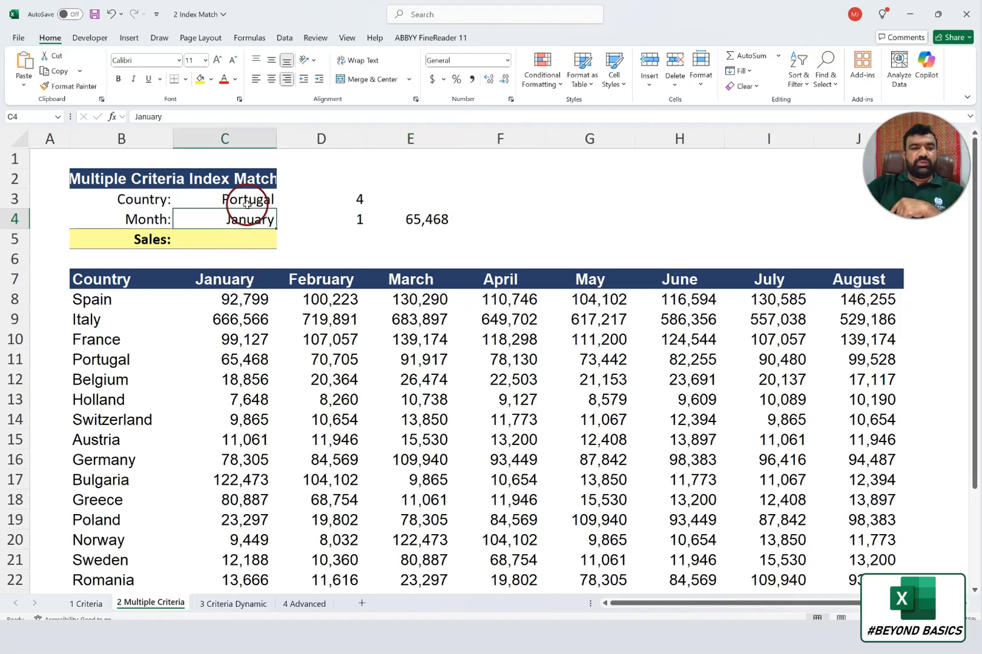
type("MArc")
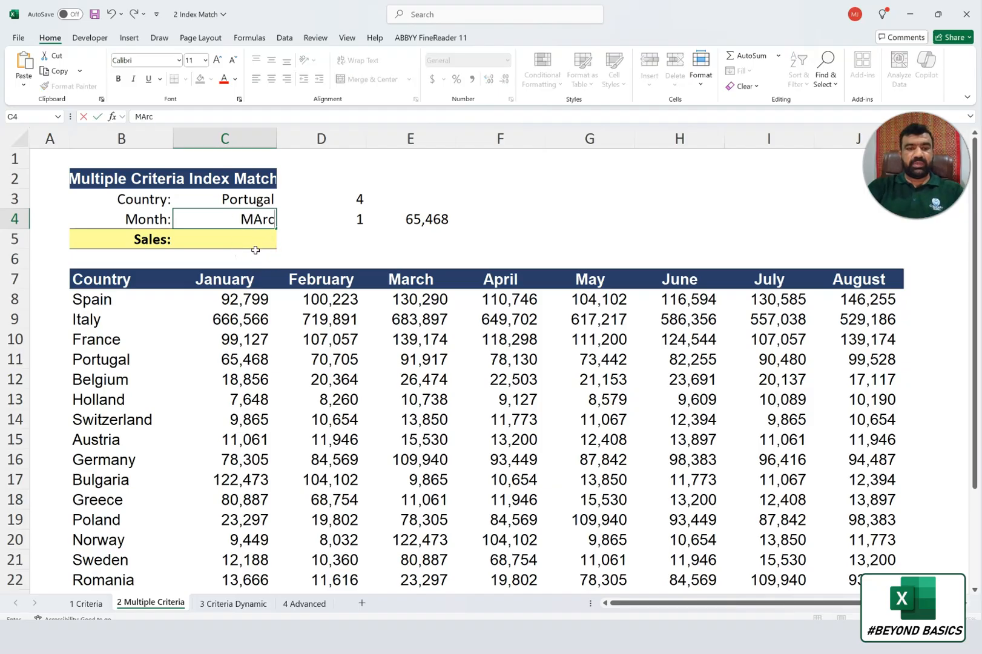
type("h")
key("Return")
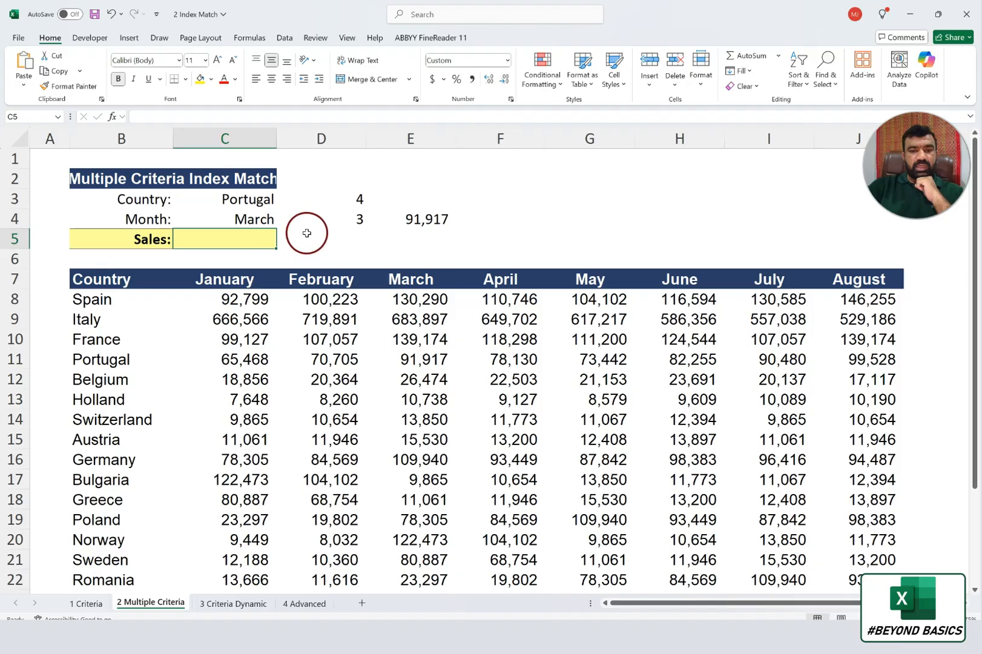
left_click(400, 220)
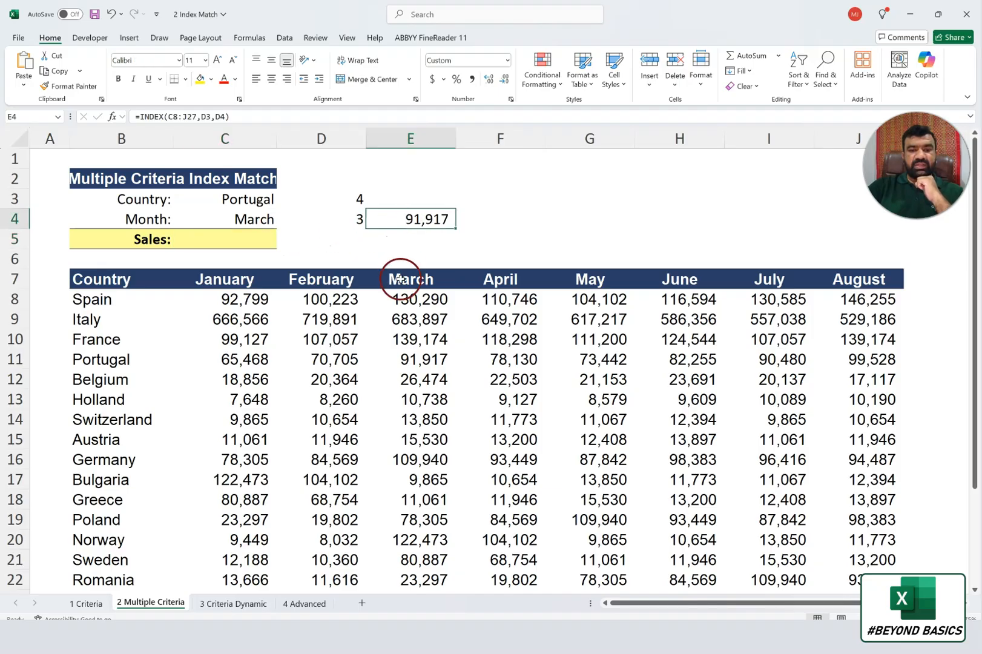
left_click(424, 358)
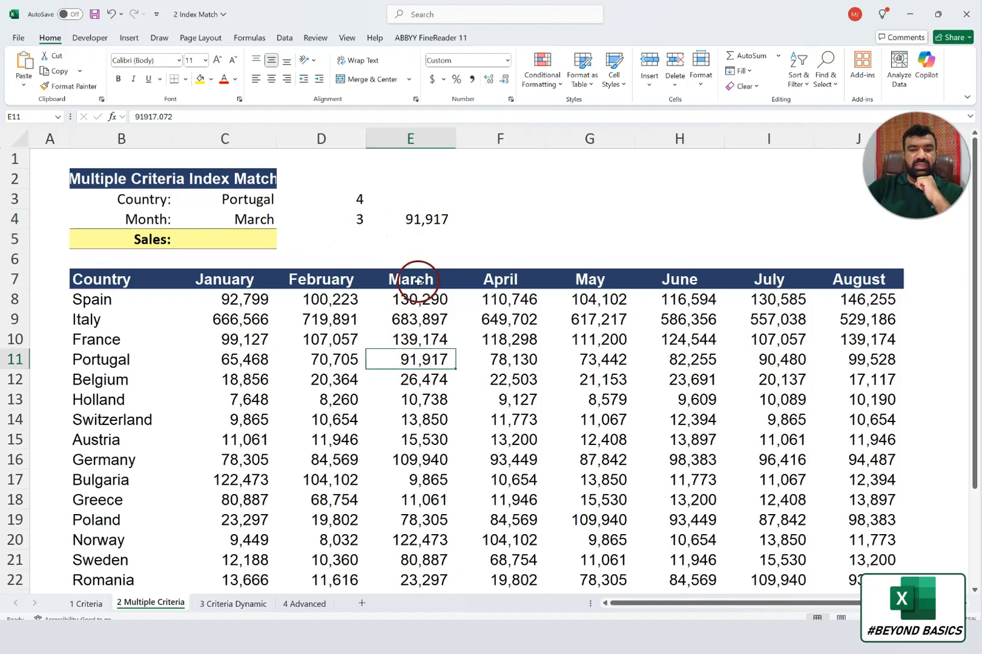
Set the country in C3 to Norway and check the INDEX result in E4
left_click(212, 205)
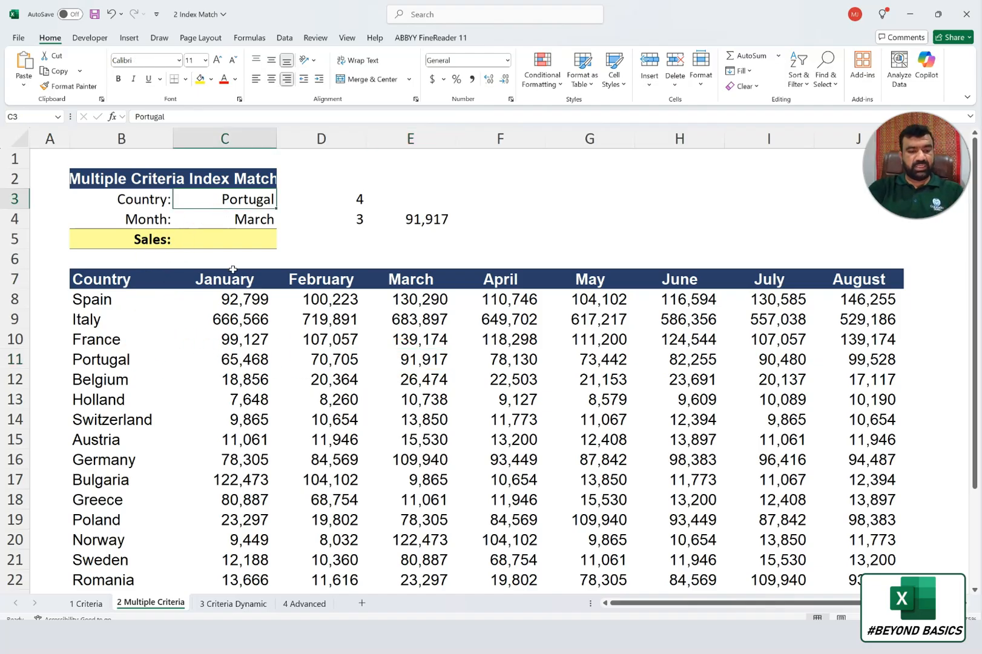
type("Norway")
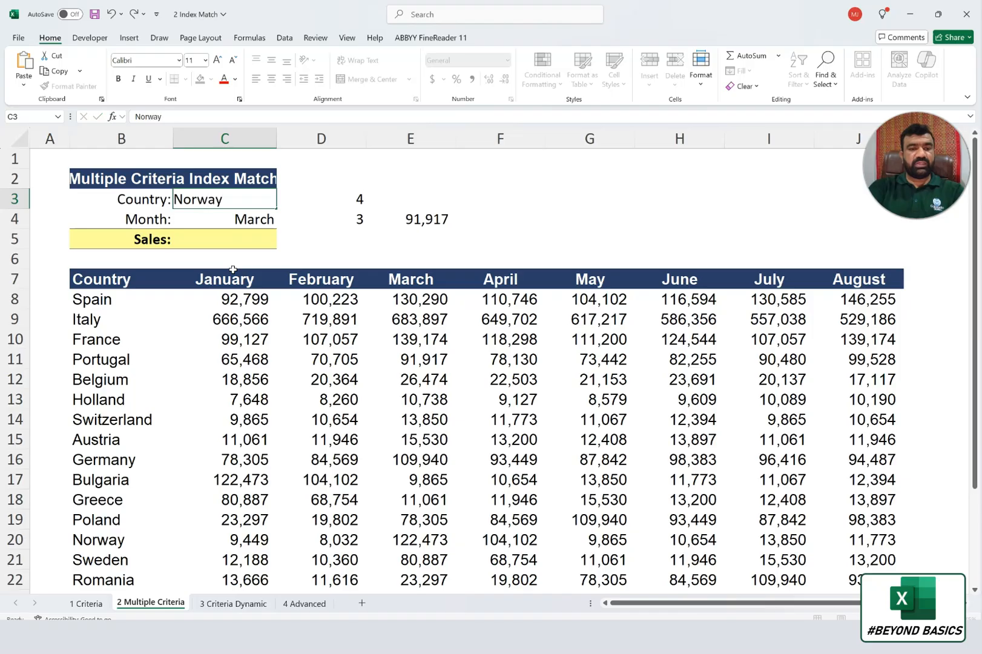
key("Return")
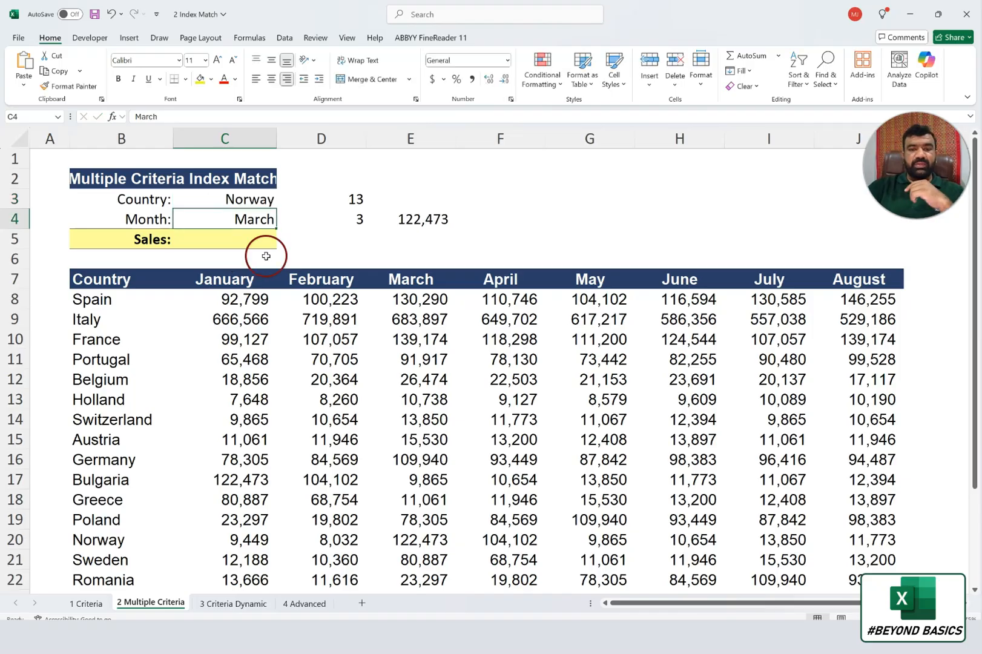
left_click(399, 221)
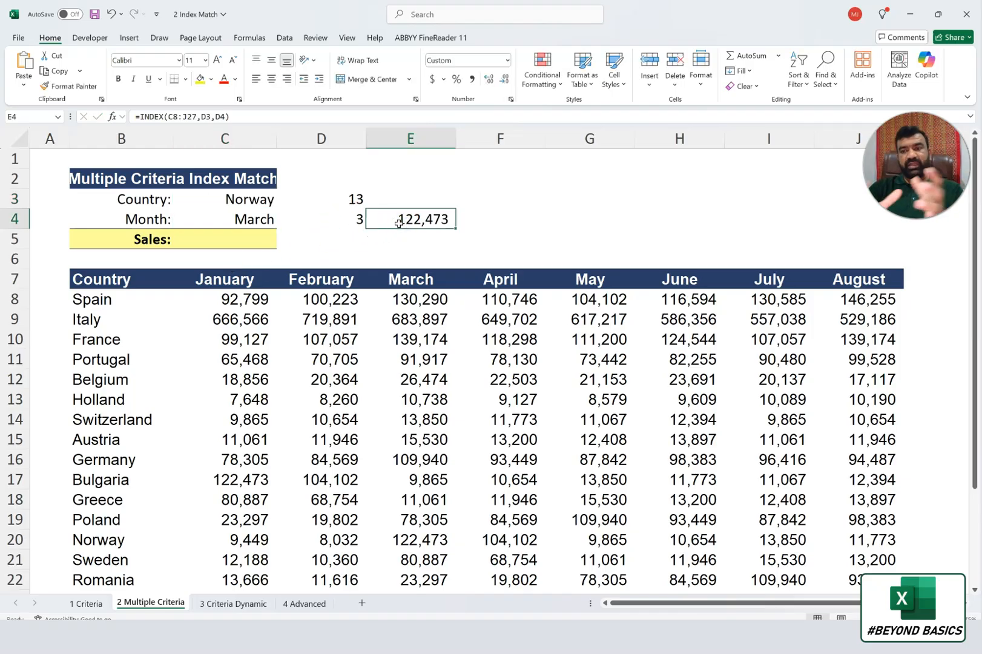
Cut the country MATCH formula out of D3, emptying the helper cell
key("Up")
key("Left")
key("F2")
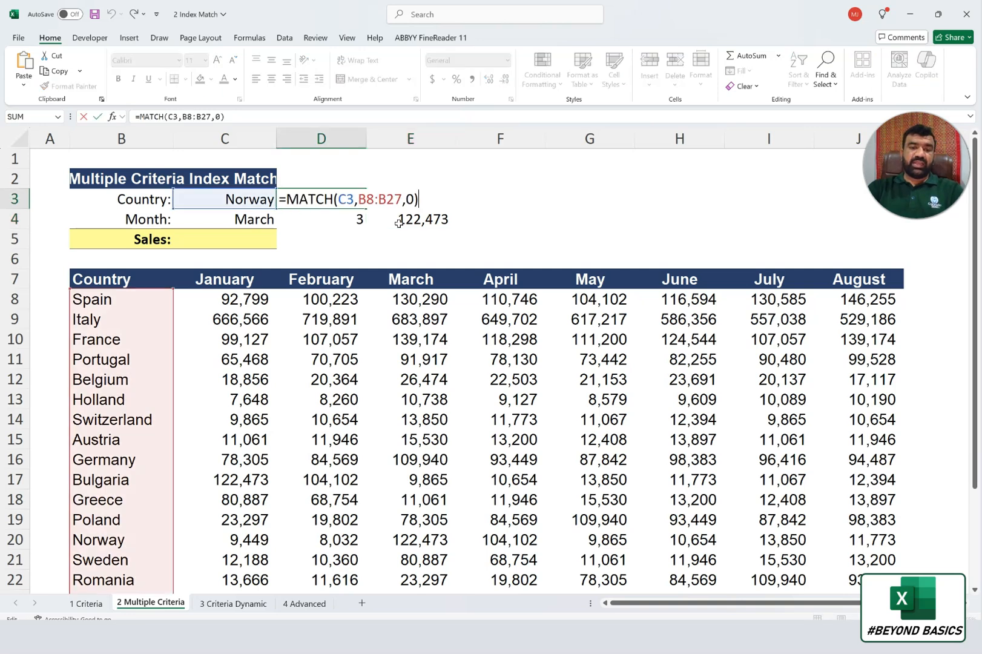
key("ctrl+shift+Left")
key("ctrl+shift+Left")
key("ctrl+shift+Left")
key("ctrl+shift+Left")
key("ctrl+shift+Left")
key("ctrl+shift+Left")
key("ctrl+shift+Left")
key("ctrl+shift+Left")
key("ctrl+shift+Left")
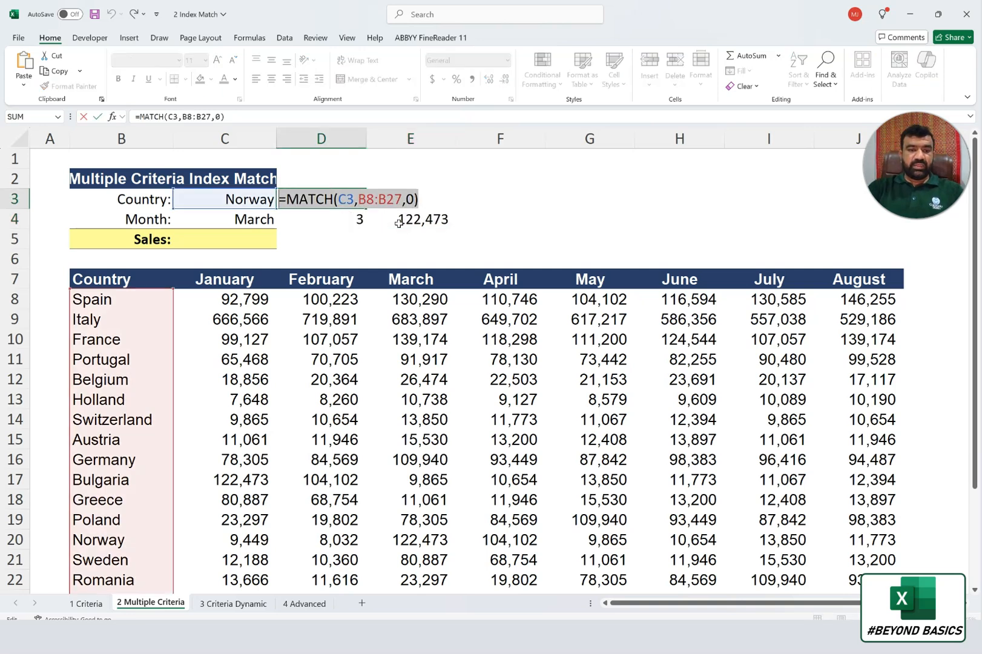
key("ctrl+x")
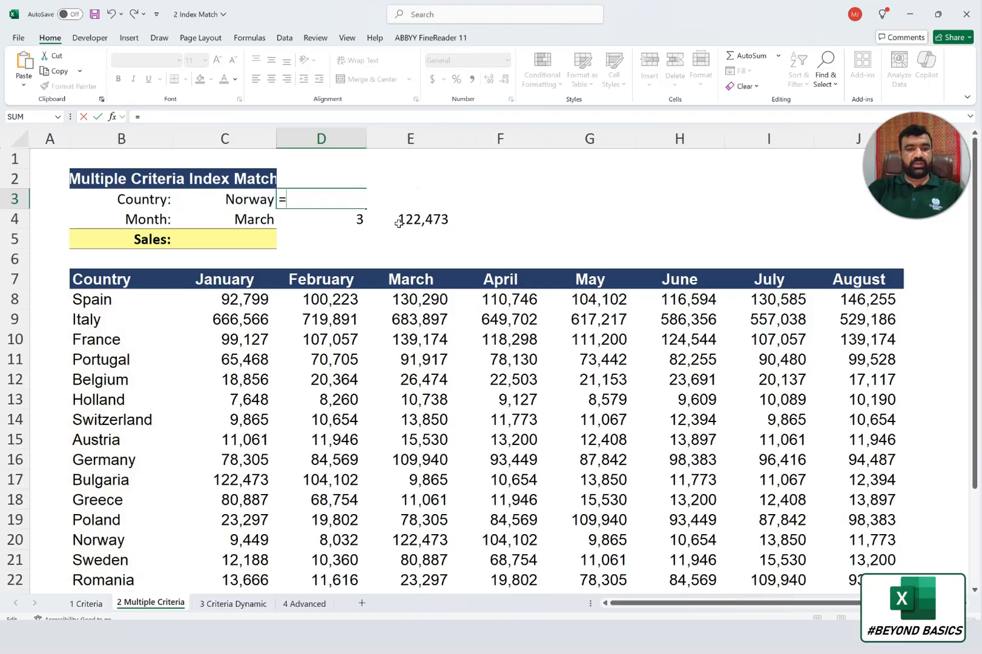
key("BackSpace")
key("Return")
Replace the D3 reference in E4's INDEX formula with the cut MATCH(C3,B8:B27,0)
key("Right")
key("F2")
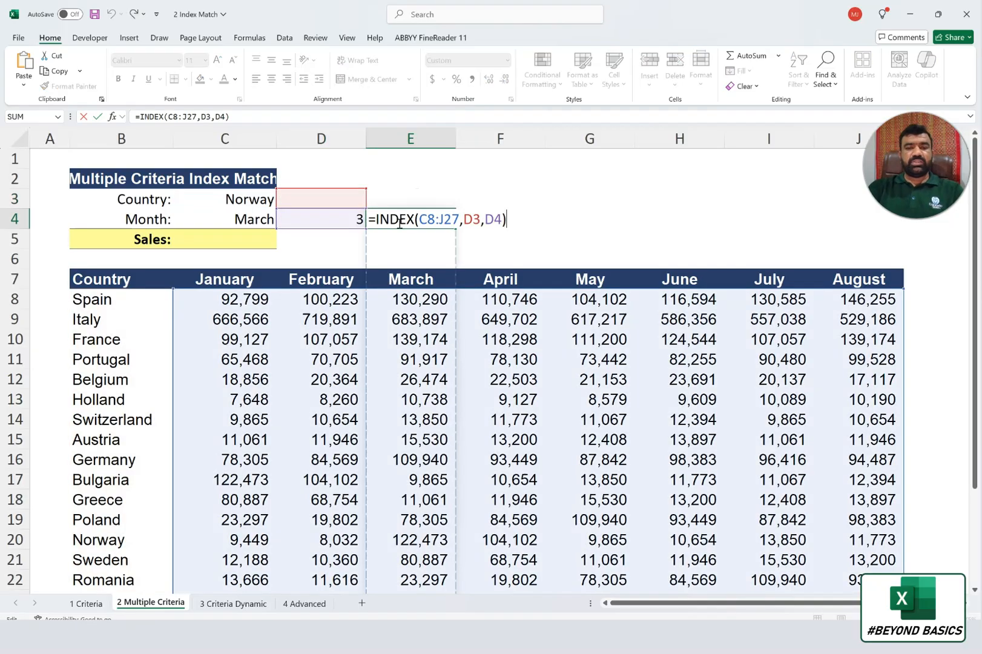
key("Left")
key("Left")
key("Left")
key("Left")
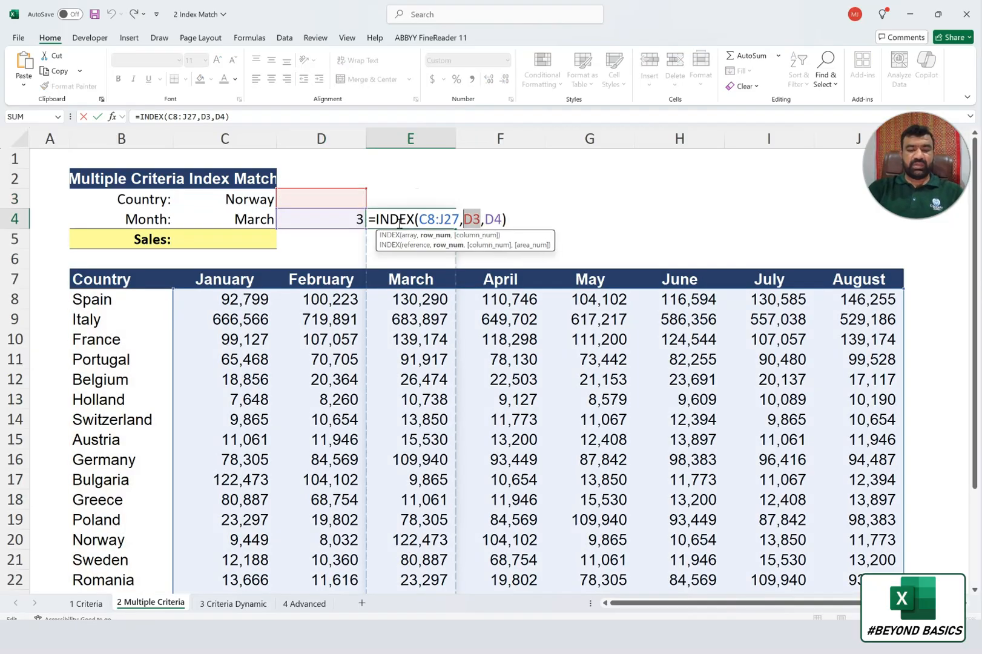
key("ctrl+v")
key("ctrl+Return")
Cut the month MATCH formula out of D4 and clear the helper cell
key("Left")
key("F2")
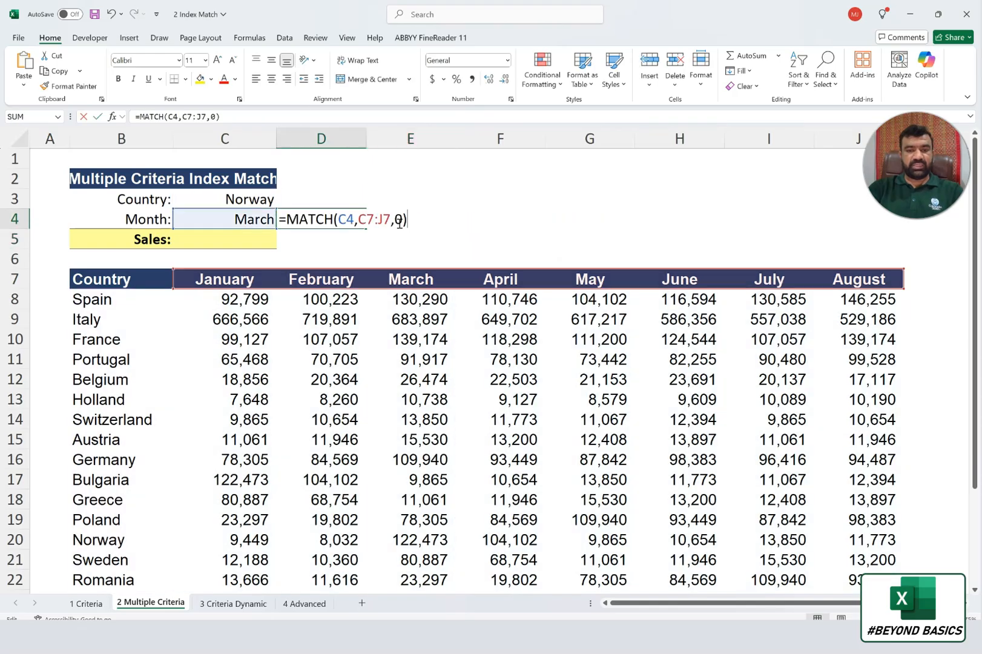
key("shift+Left")
key("shift+Left")
key("shift+Left")
key("shift+Left")
key("shift+Left")
key("shift+Left")
key("shift+Left")
key("shift+Left")
key("shift+Left")
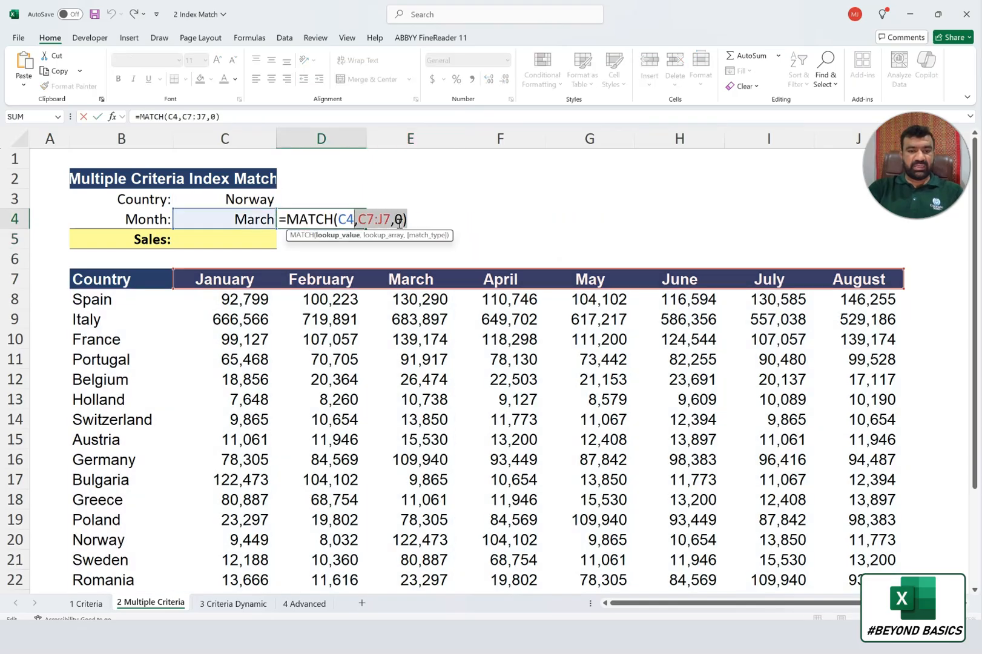
key("shift+Left")
key("shift+Left")
key("shift+Left")
key("shift+Left")
key("shift+Left")
key("shift+Left")
key("shift+Left")
key("shift+Left")
key("ctrl+x")
key("BackSpace")
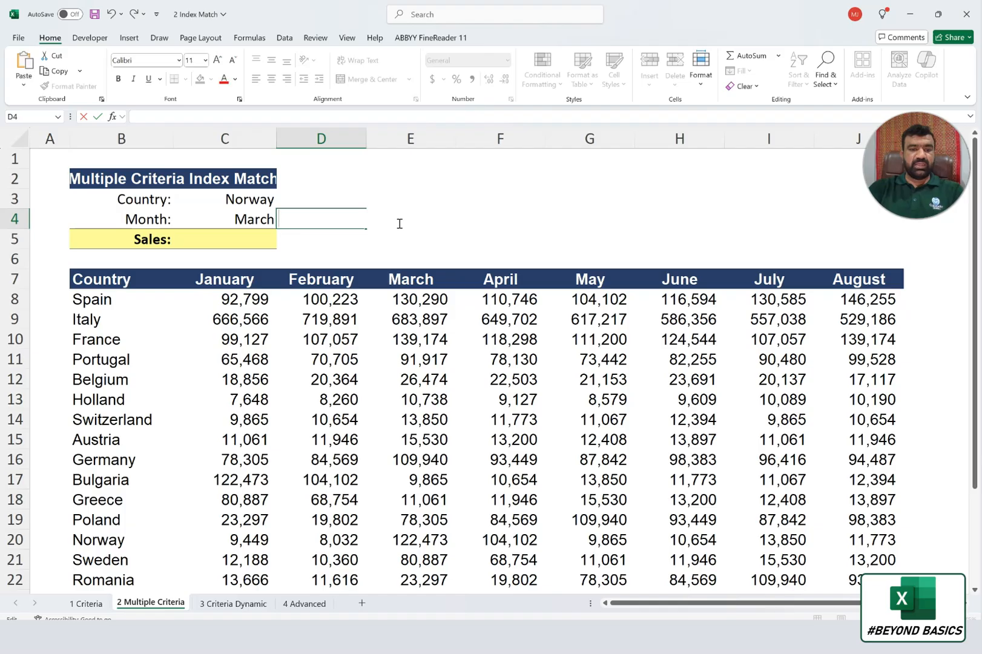
key("Escape")
key("Delete")
Replace the D4 reference in E4's INDEX formula with the cut MATCH(C4,C7:J7,0)
left_click(400, 224)
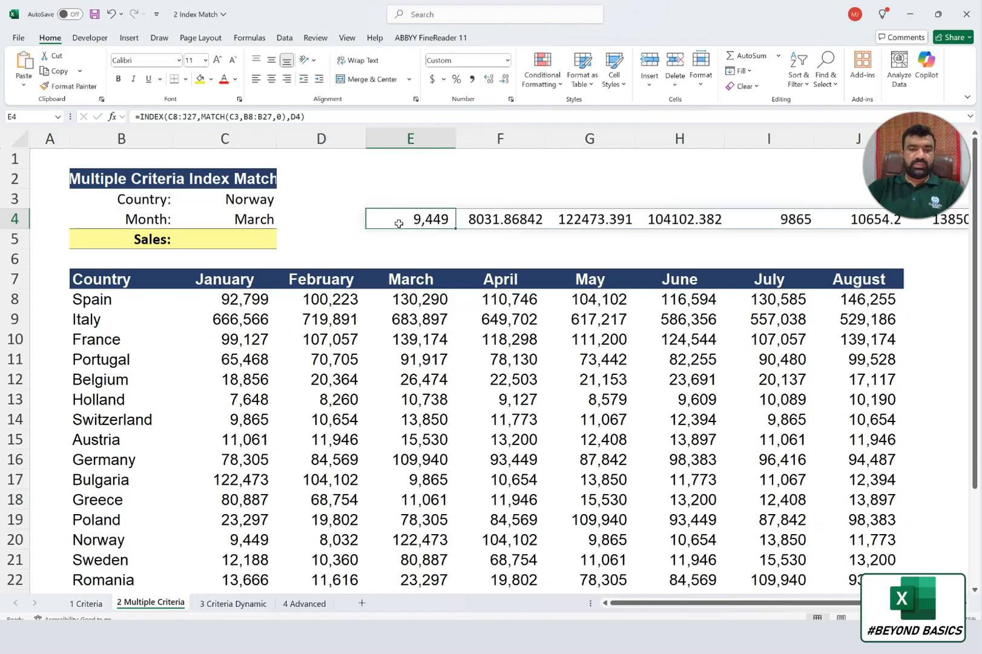
key("F2")
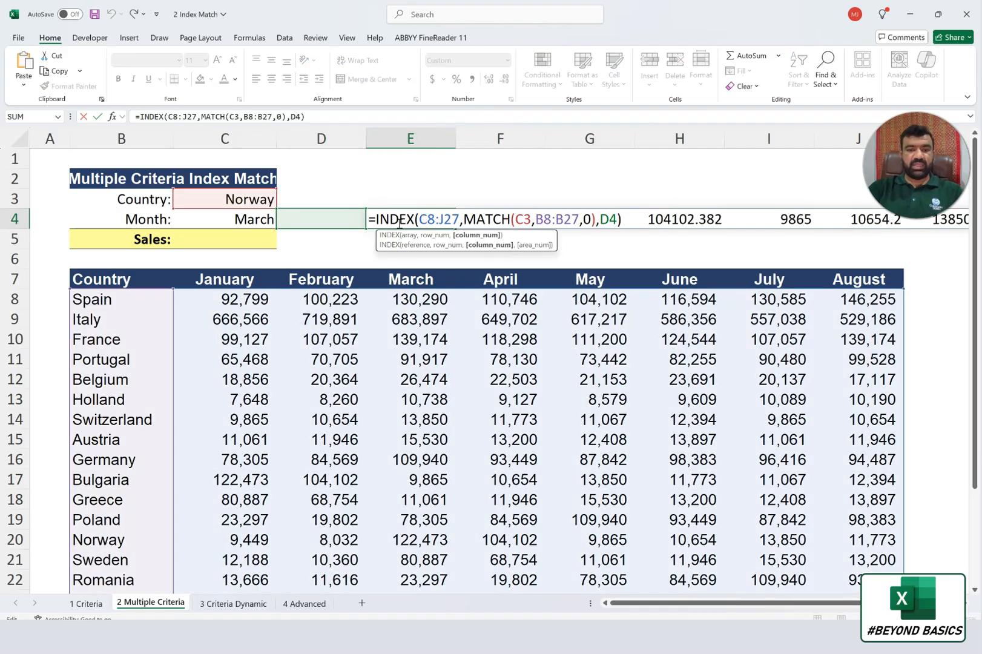
key("shift+Left")
key("BackSpace")
key("ctrl+v")
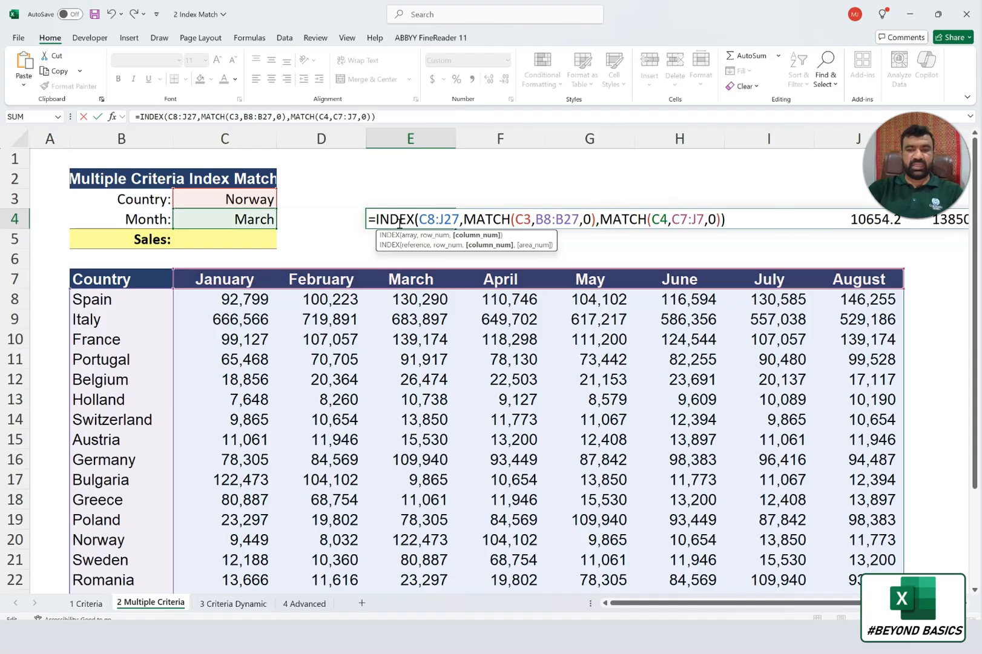
key("Return")
Cut the complete nested INDEX MATCH formula out of E4
left_click(400, 222)
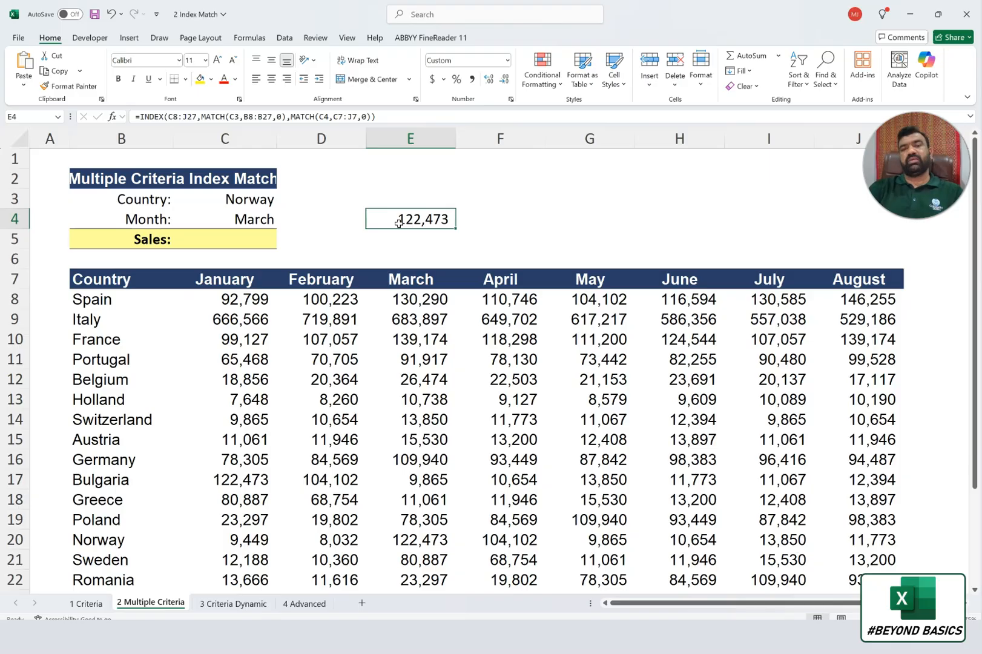
key("F2")
key("ctrl+shift+Left")
key("ctrl+shift+Left")
key("ctrl+shift+Left")
key("ctrl+shift+Left")
key("ctrl+shift+Left")
key("ctrl+shift+Left")
key("ctrl+shift+Left")
key("ctrl+shift+Left")
key("ctrl+shift+Left")
key("ctrl+shift+Left")
key("ctrl+shift+Left")
key("ctrl+shift+Left")
key("ctrl+shift+Left")
key("ctrl+shift+Left")
key("ctrl+shift+Left")
key("ctrl+shift+Left")
key("ctrl+shift+Left")
key("ctrl+shift+Left")
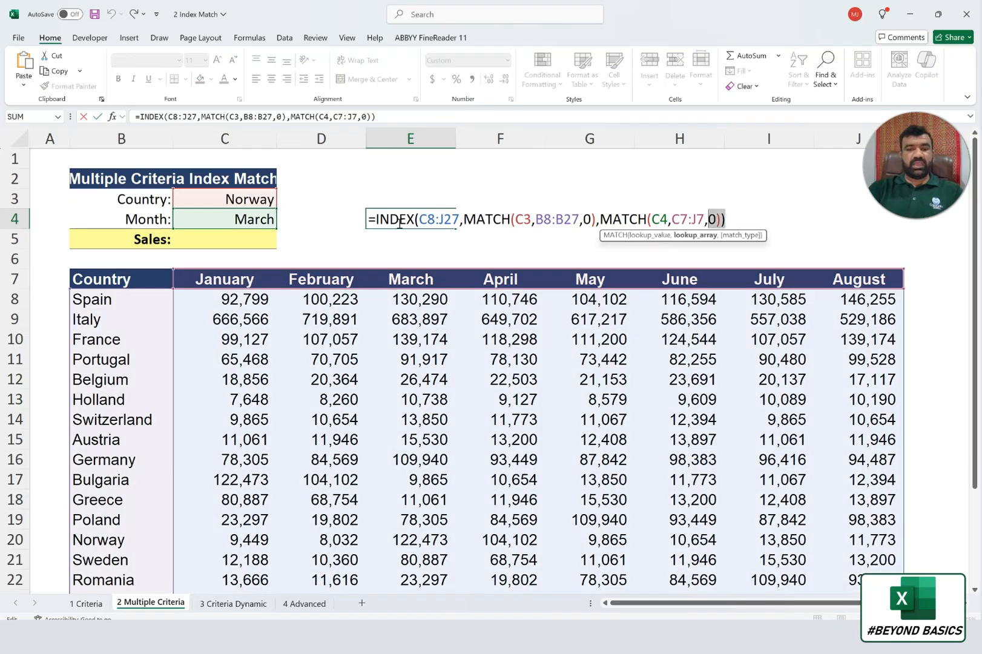
key("ctrl+shift+Left")
key("ctrl+shift+Left")
key("ctrl+shift+Left")
key("ctrl+shift+Left")
key("ctrl+shift+Left")
key("ctrl+shift+Left")
key("ctrl+shift+Left")
key("ctrl+shift+Left")
key("ctrl+shift+Left")
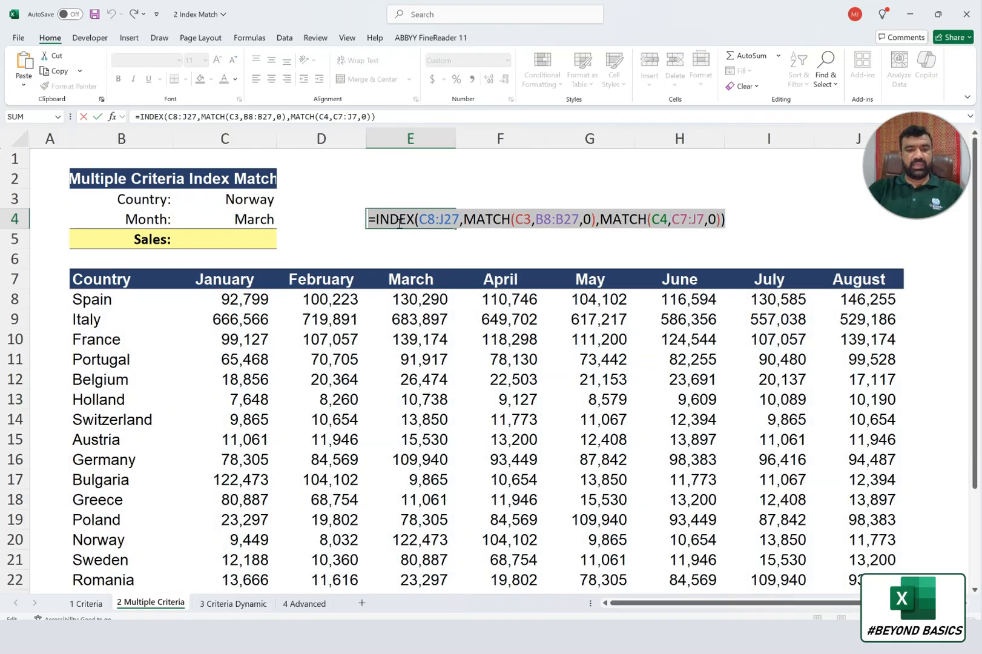
key("ctrl+x")
key("Return")
Paste =INDEX(C8:J27,MATCH(C3,B8:B27,0),MATCH(C4,C7:J7,0)) into the sales cell C5
key("Left")
key("Left")
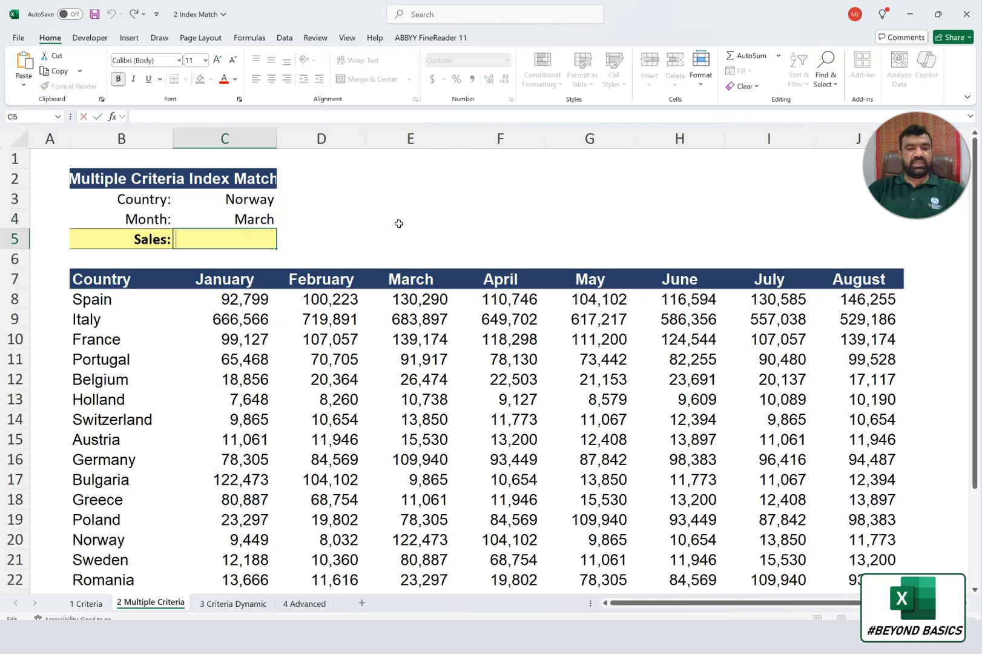
key("F2")
key("ctrl+v")
key("Return")
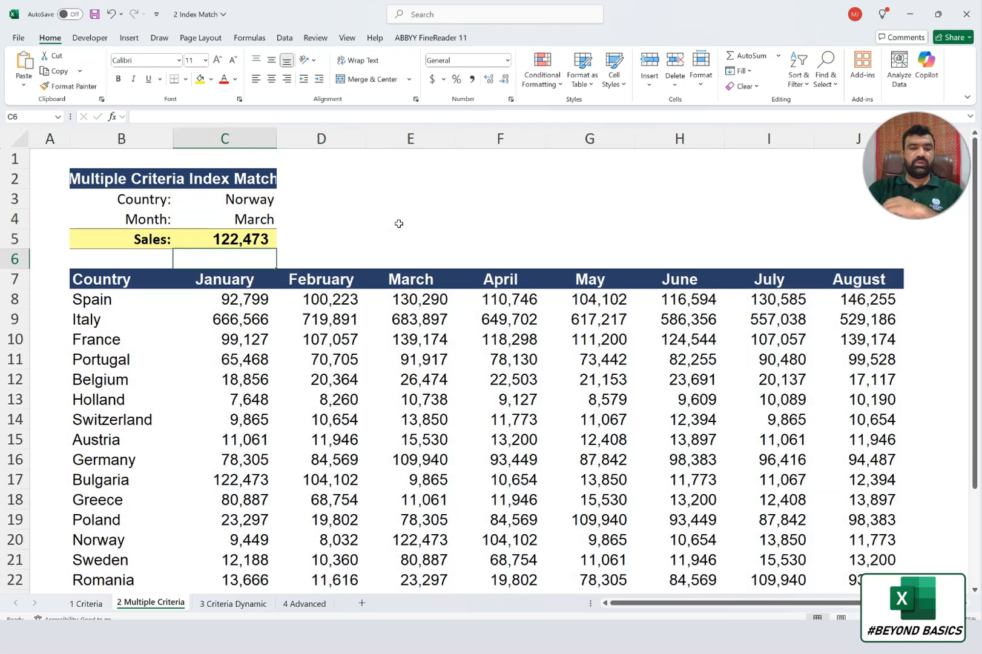
key("Up")
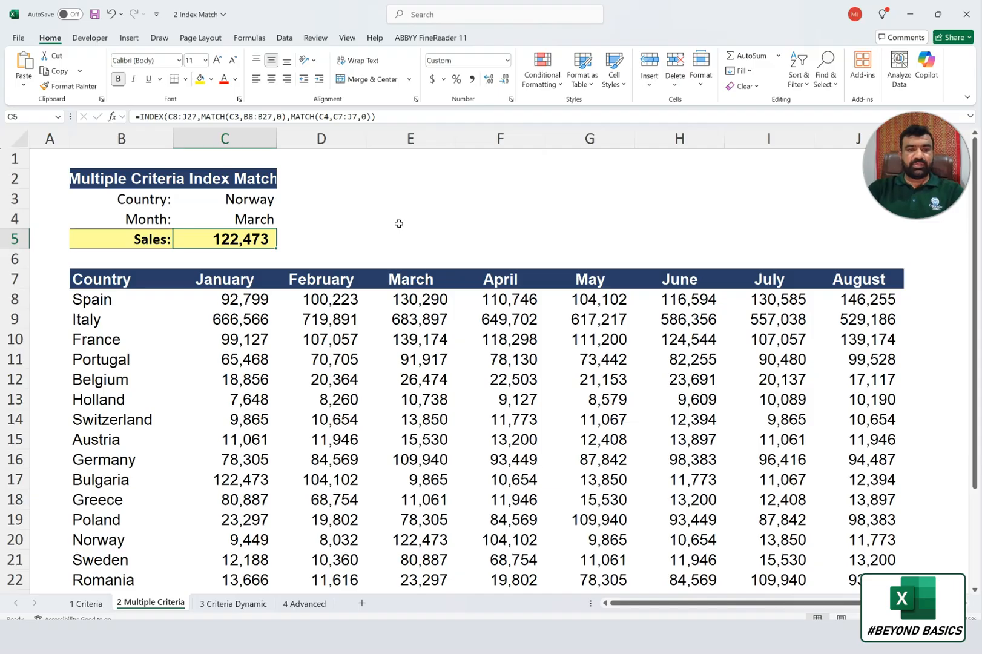
Undo moving the INDEX MATCH formula from E4 into the sales cell C5
key("Right")
key("Right")
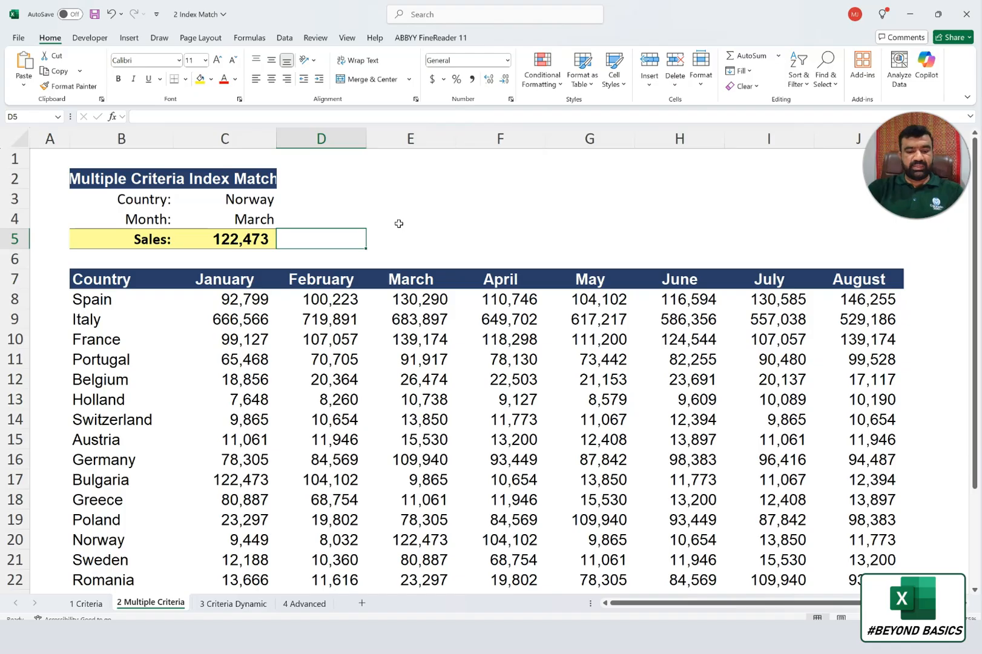
key("Left")
key("Delete")
key("ctrl+z")
key("Right")
key("Left")
key("Left")
key("Down")
key("Left")
Start an INDEX formula in the sales cell C5 with the sales figures C8:J27 as its array
type("=index")
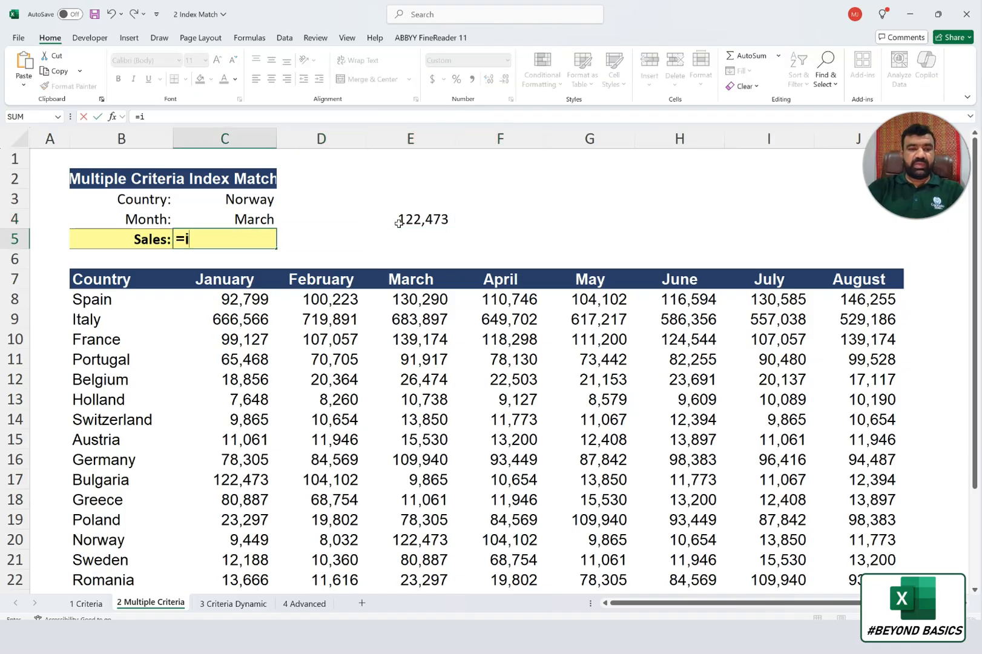
key("Tab")
key("Down")
key("Down")
key("Down")
key("ctrl+shift+Down")
key("shift+Right")
key("shift+Right")
key("shift+Right")
key("shift+Right")
key("shift+Right")
key("shift+Right")
key("shift+Right")
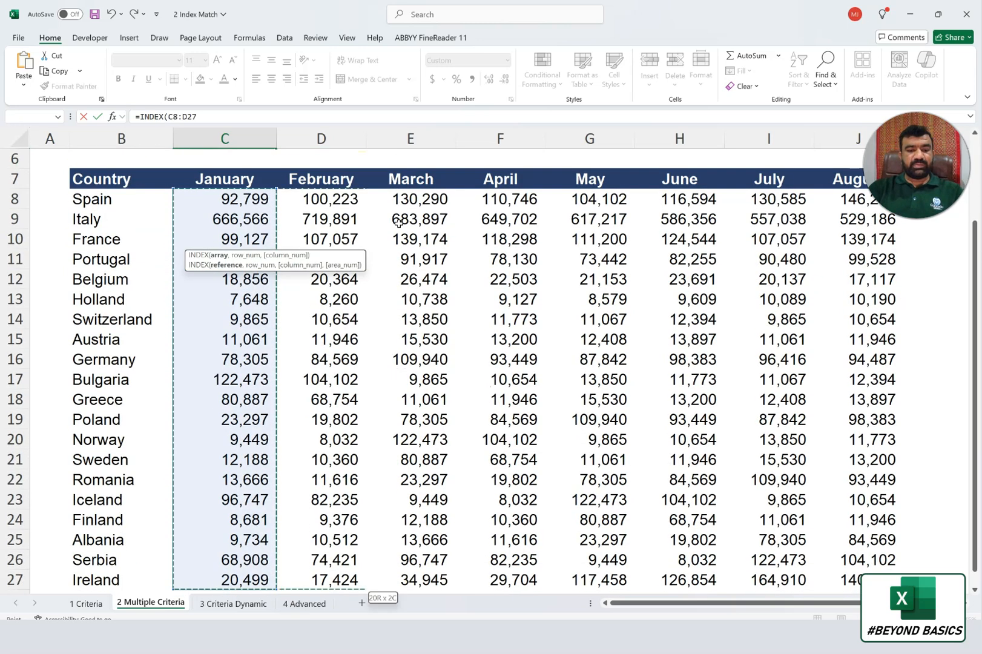
type(",")
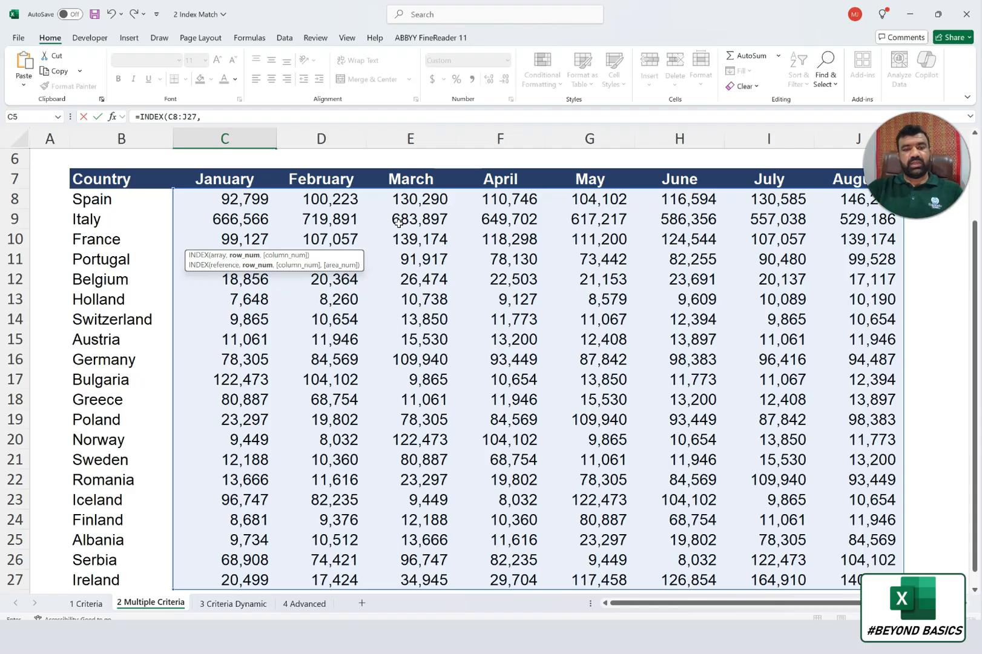
Nest a MATCH function as the INDEX row number, with the country cell C3 as its lookup value
scroll(399, 223, "up", 2)
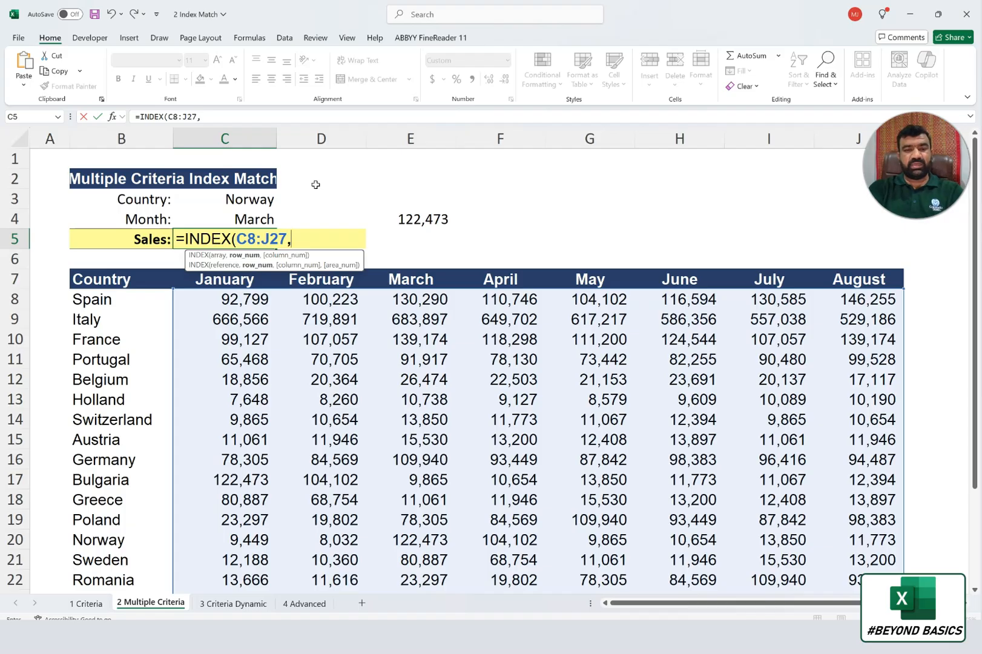
type("mat")
key("Tab")
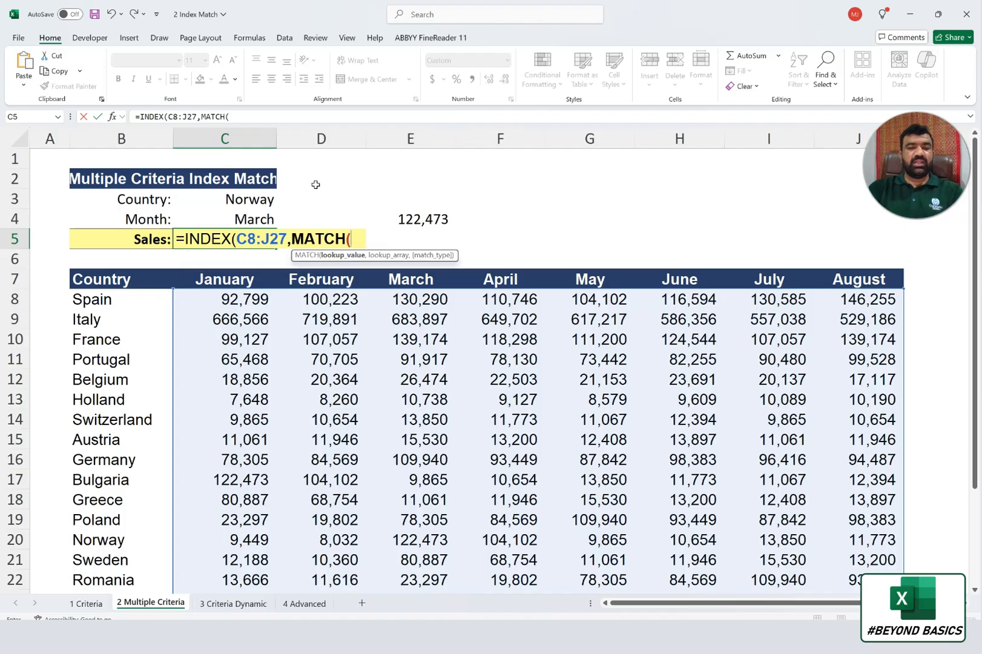
key("Up")
key("Up")
type(",")
Set the country MATCH's lookup array to B8:B27 with exact match 0 and close it, ready for the INDEX column number
key("Down")
key("Down")
key("Down")
key("Left")
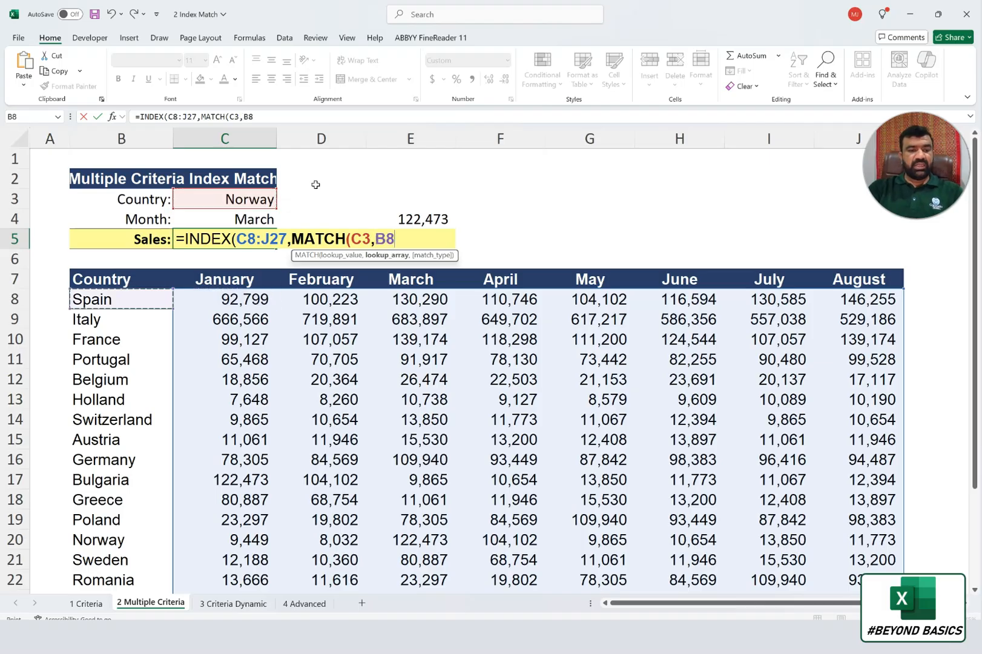
key("ctrl+shift+Down")
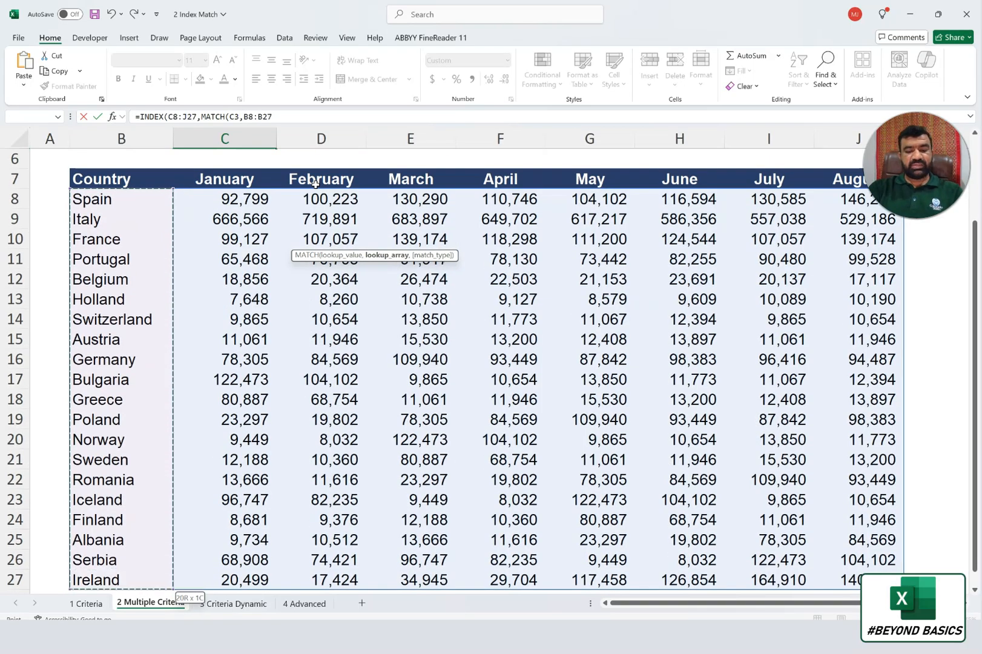
type(",")
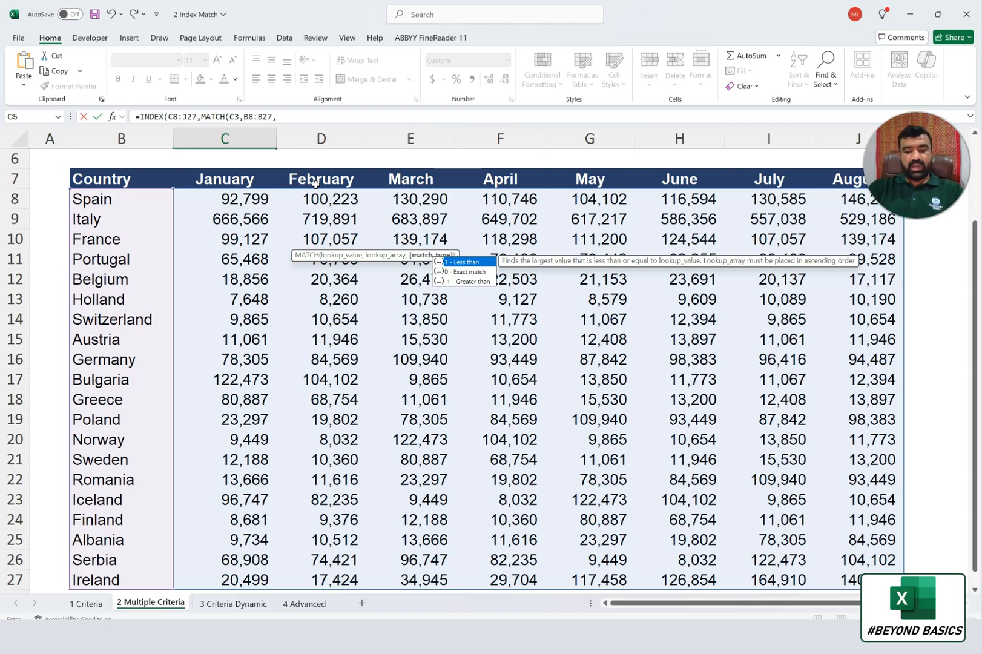
type("0)")
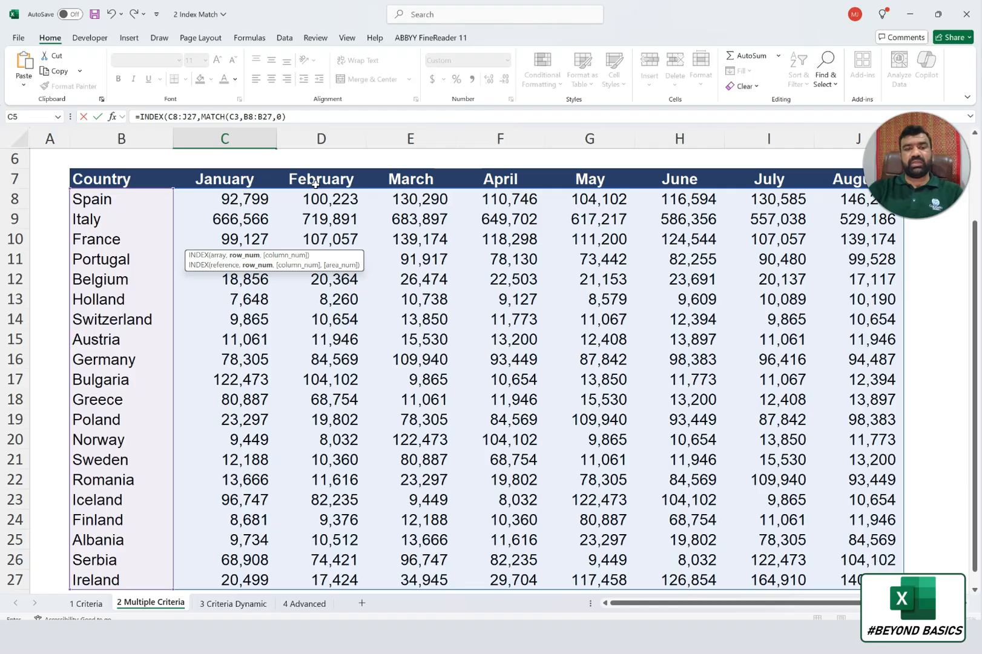
type(",")
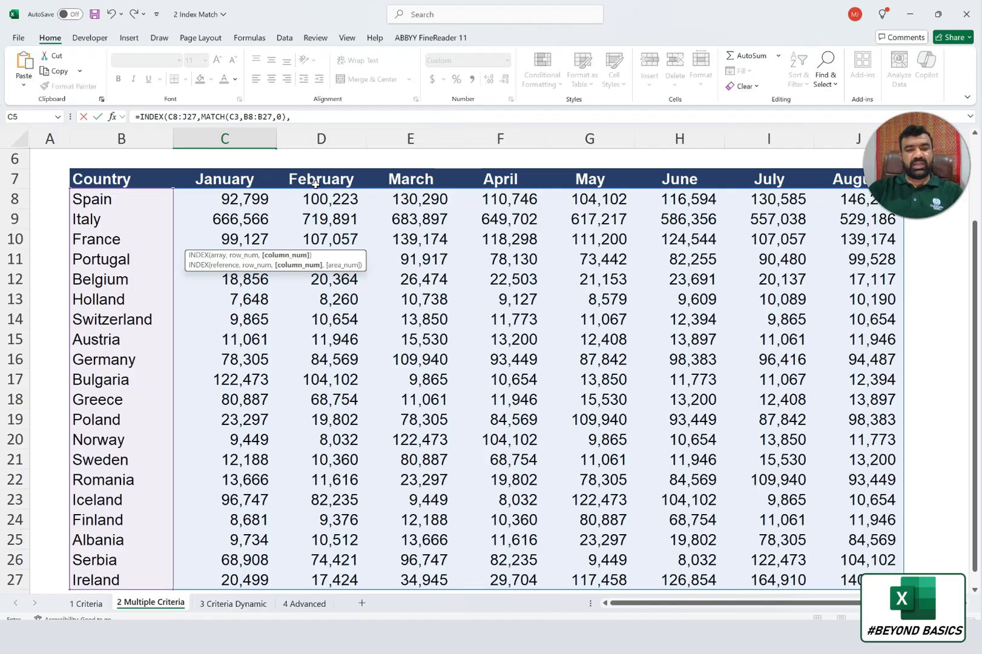
key("Down")
key("Down")
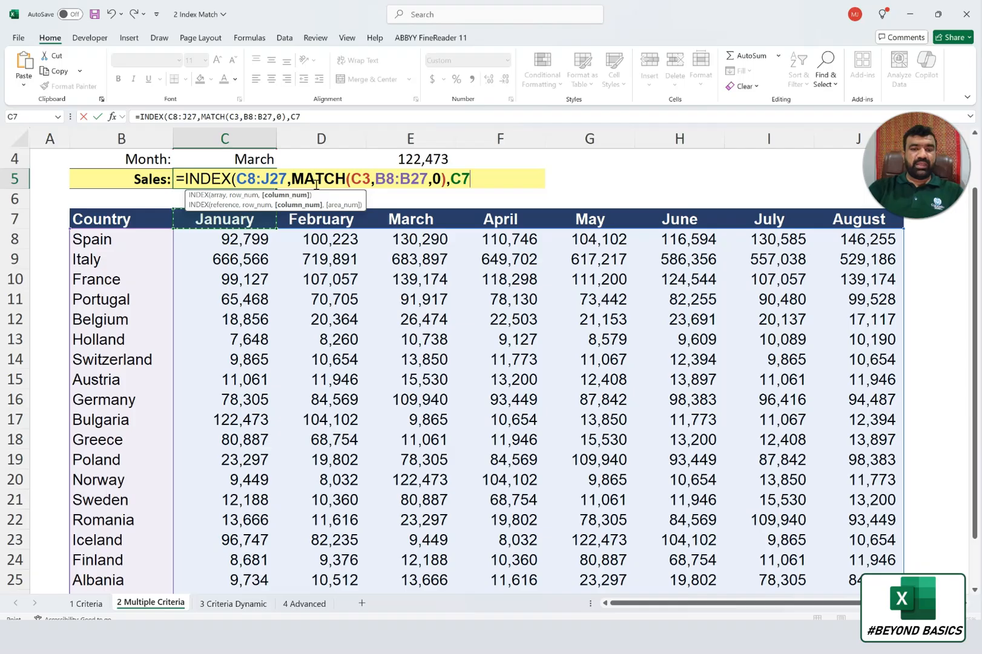
key("BackSpace")
key("BackSpace")
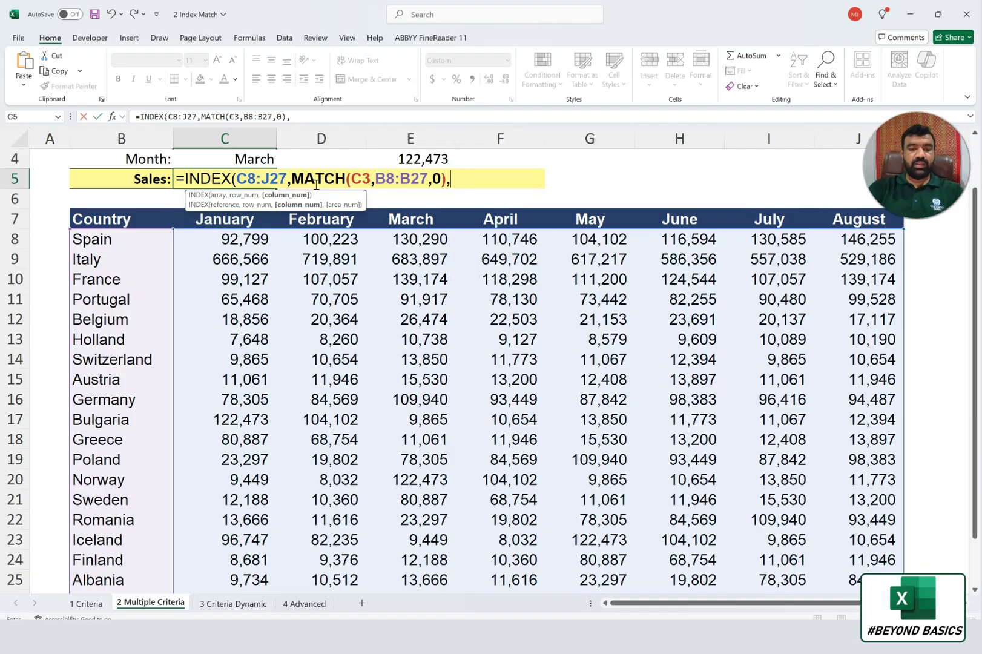
Nest a second MATCH as the INDEX column number, looking up the month cell C4 in the month headers C7:J7
type("match")
key("Tab")
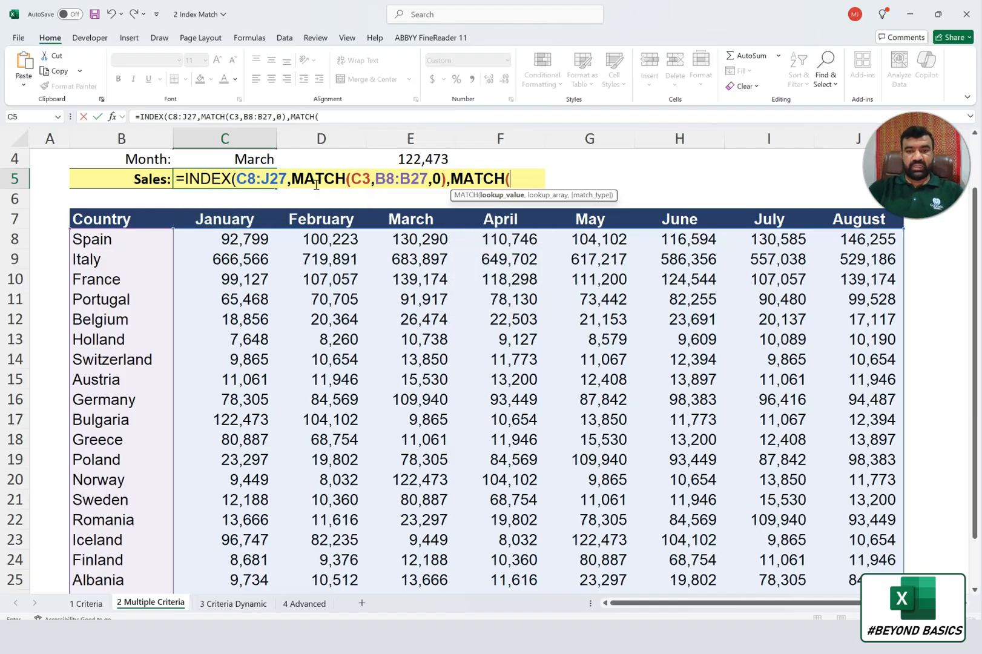
scroll(315, 185, "up", 1)
key("Up")
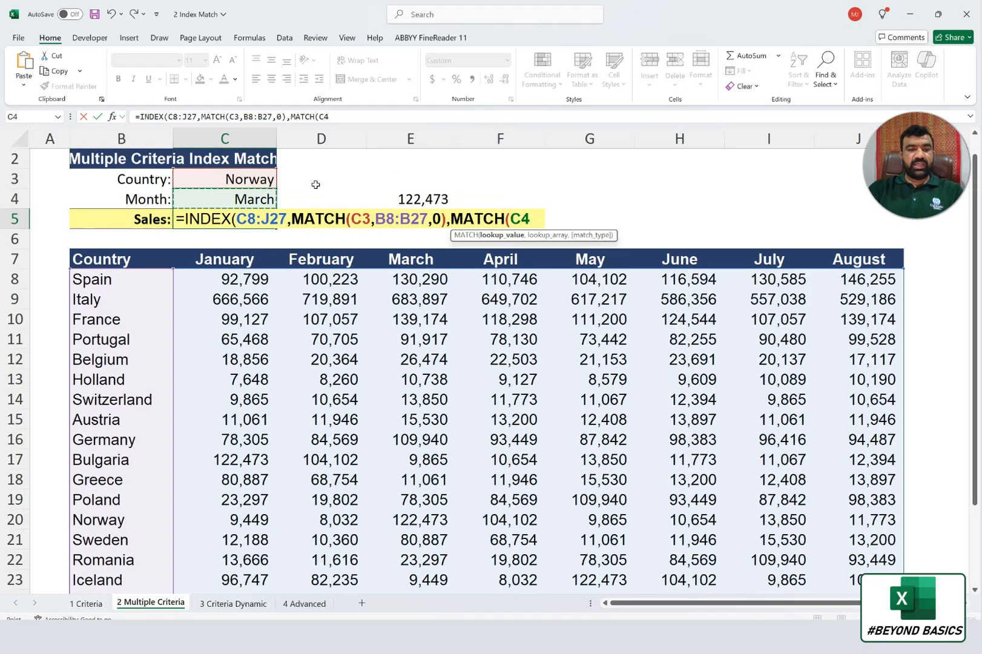
type(",")
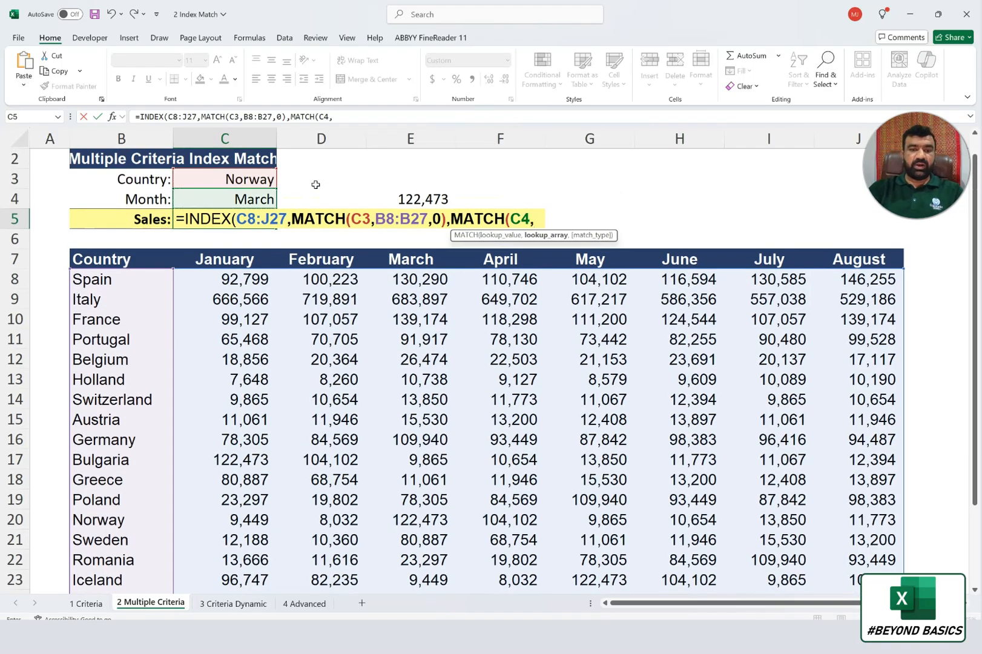
key("Down")
key("Down")
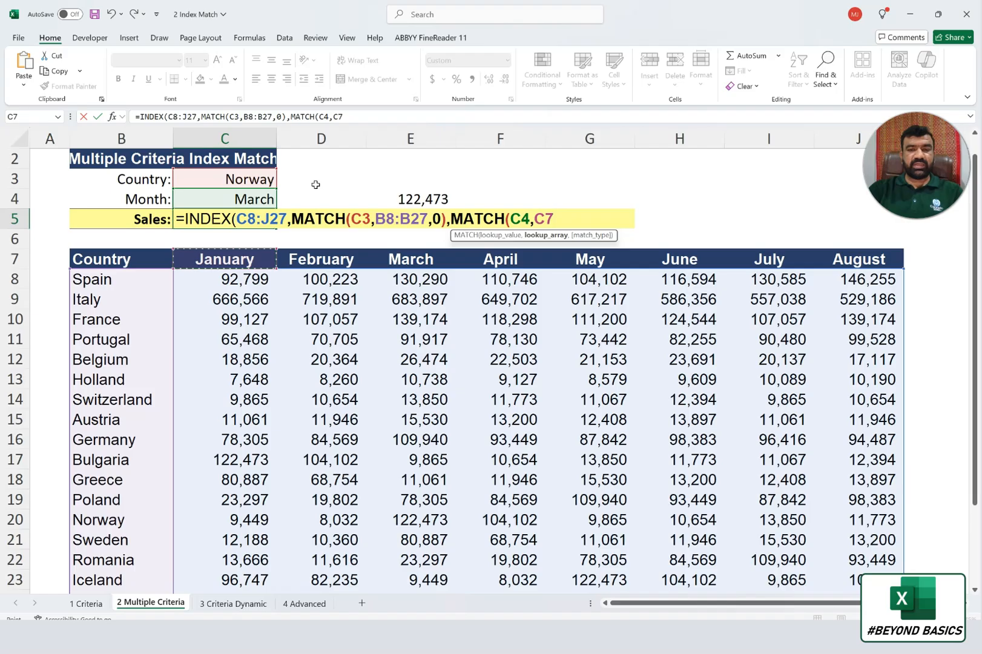
key("ctrl+shift+Right")
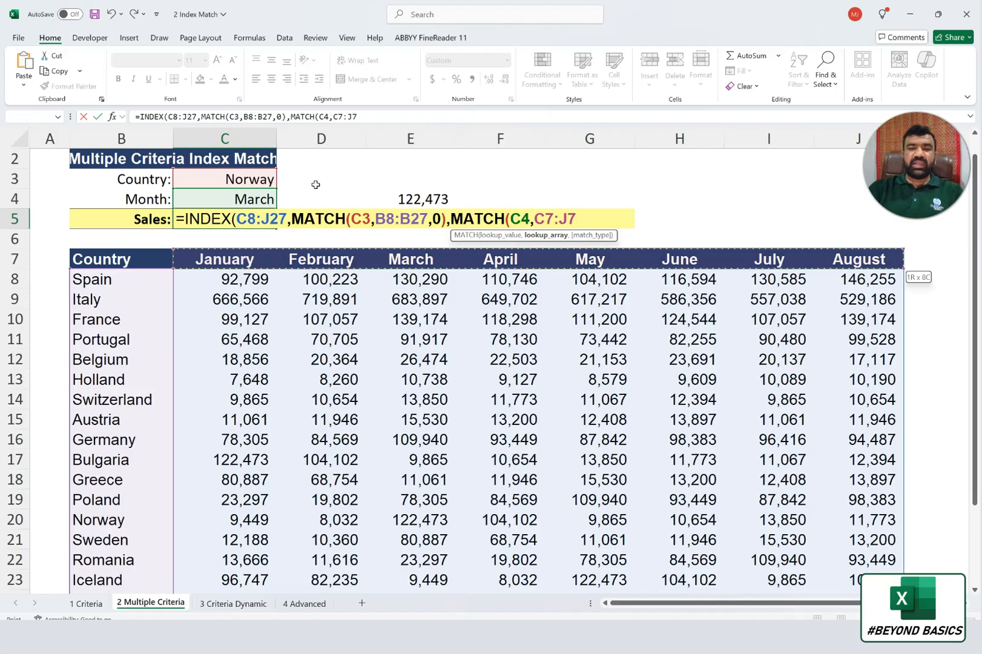
key("shift+Left")
key("shift+Left")
key("shift+Left")
key("shift+Left")
key("shift+Left")
key("shift+Left")
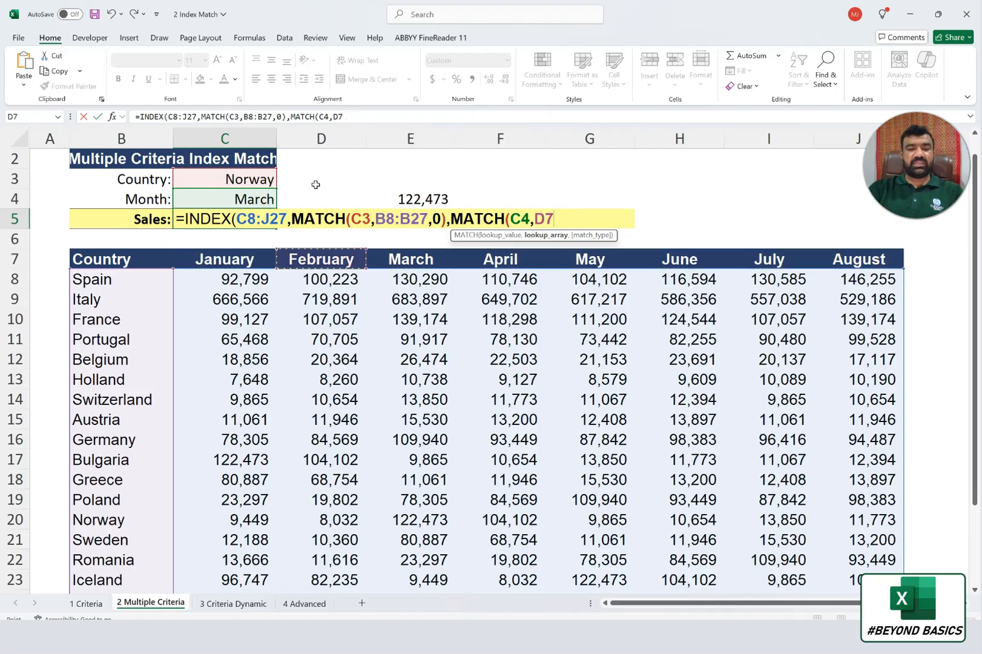
key("shift+Right")
key("shift+Right")
key("shift+Right")
key("shift+Right")
key("shift+Right")
key("shift+Right")
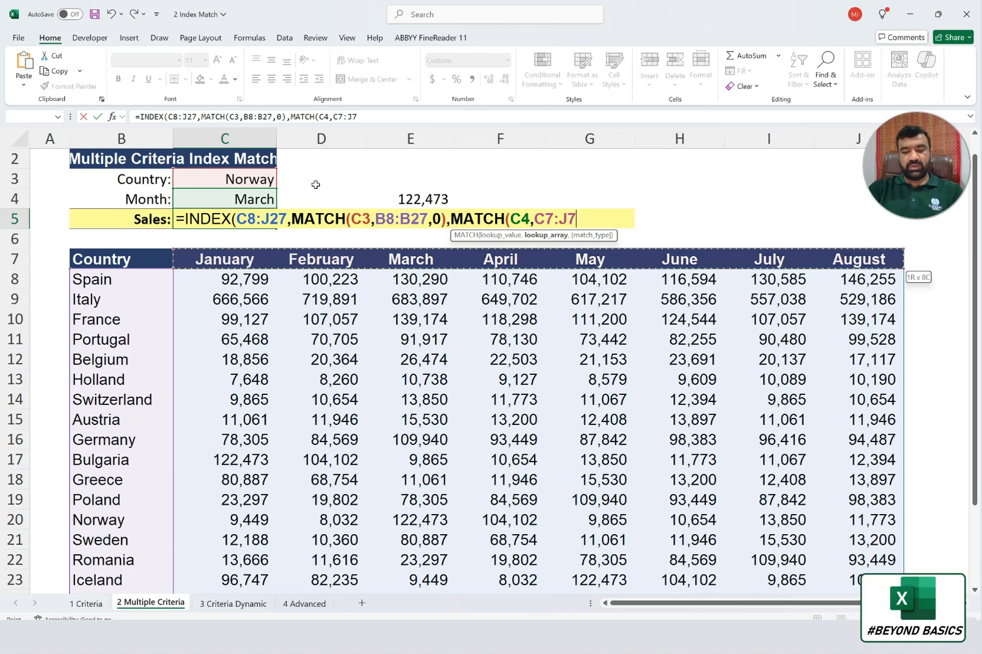
Finish the month MATCH with exact match 0 and enter the completed INDEX formula in sales cell C5
type(",0)")
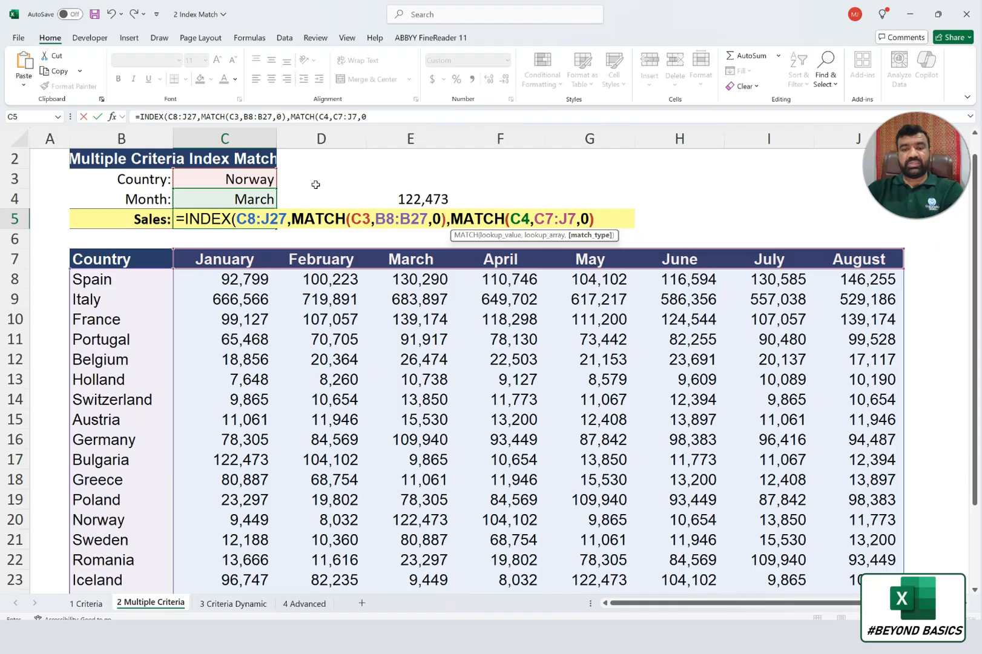
type(")")
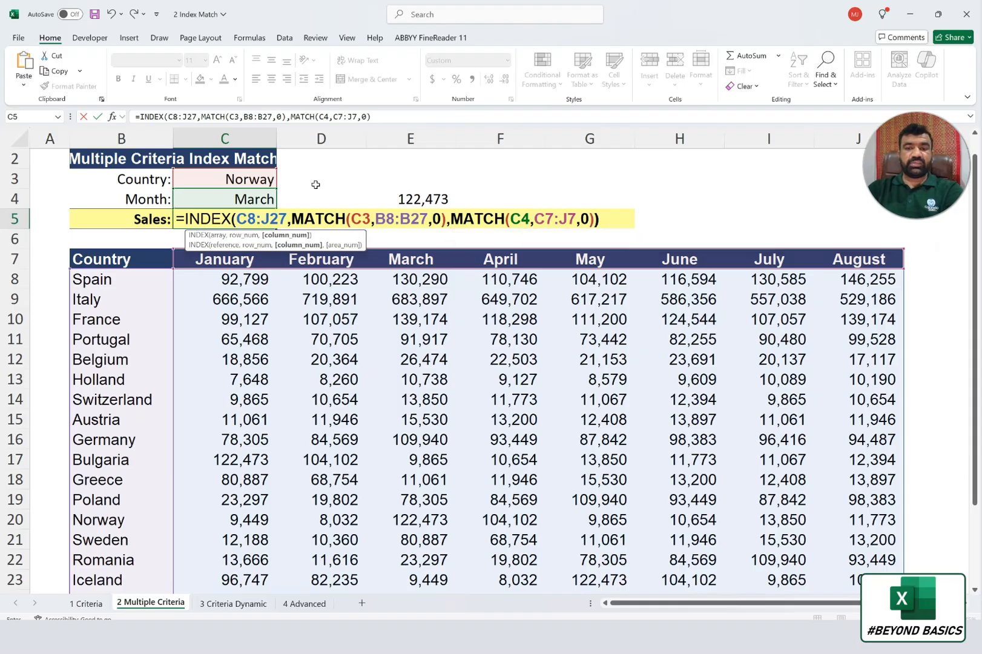
key("Return")
key("Up")
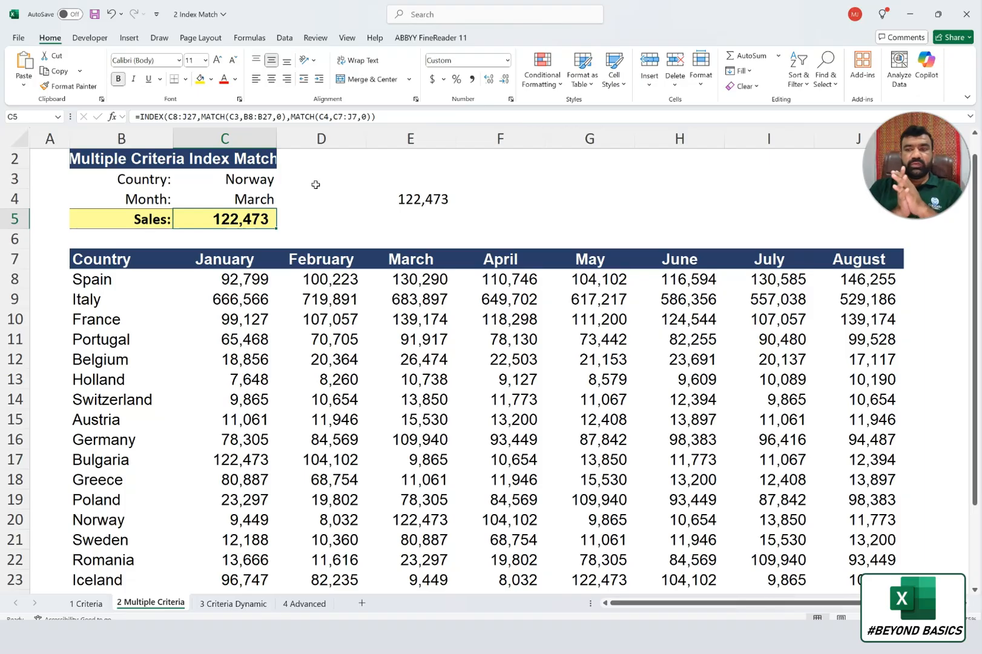